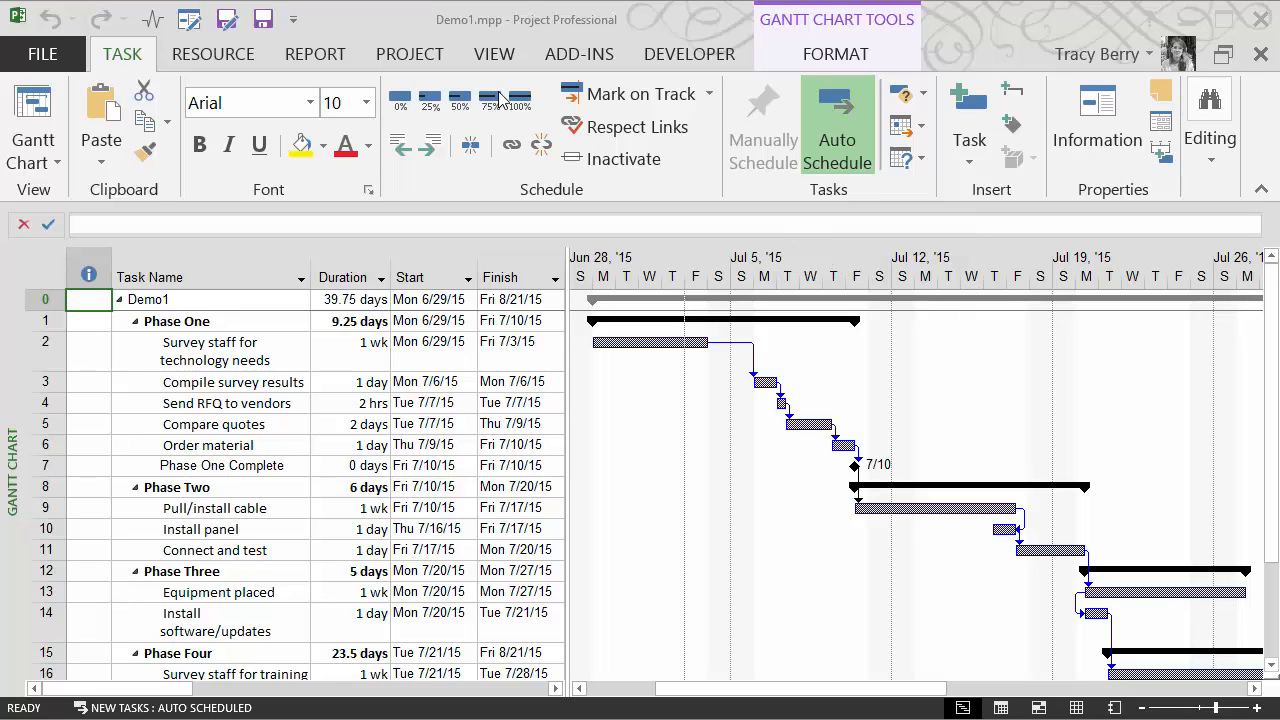
Step: Review the project's start date and scheduling settings in Project Information, leaving them as they are
left_click(410, 56)
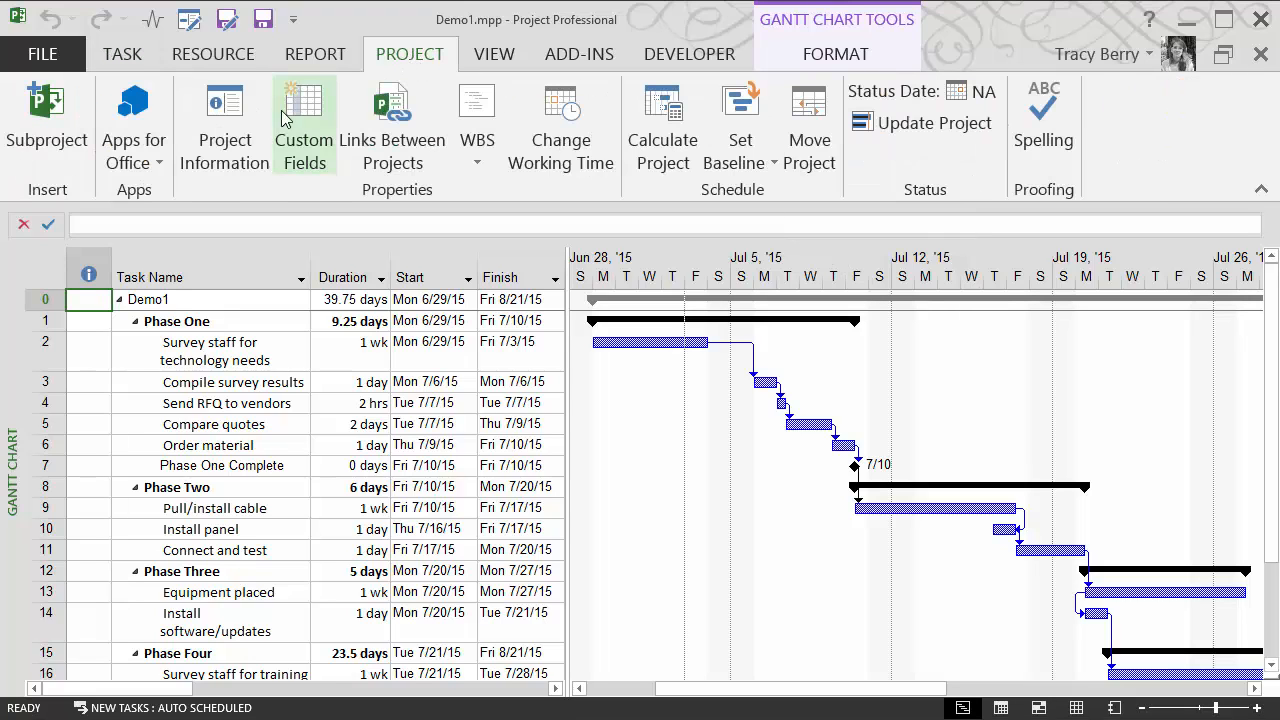
left_click(230, 133)
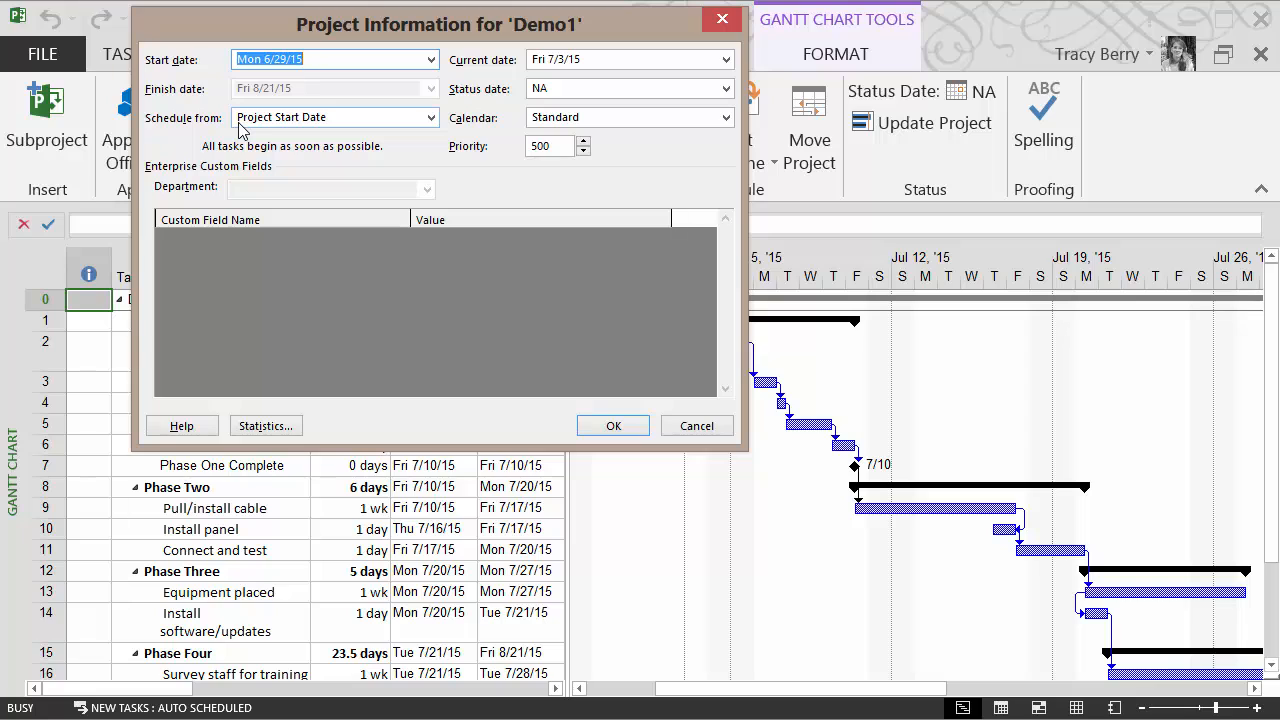
left_click(709, 428)
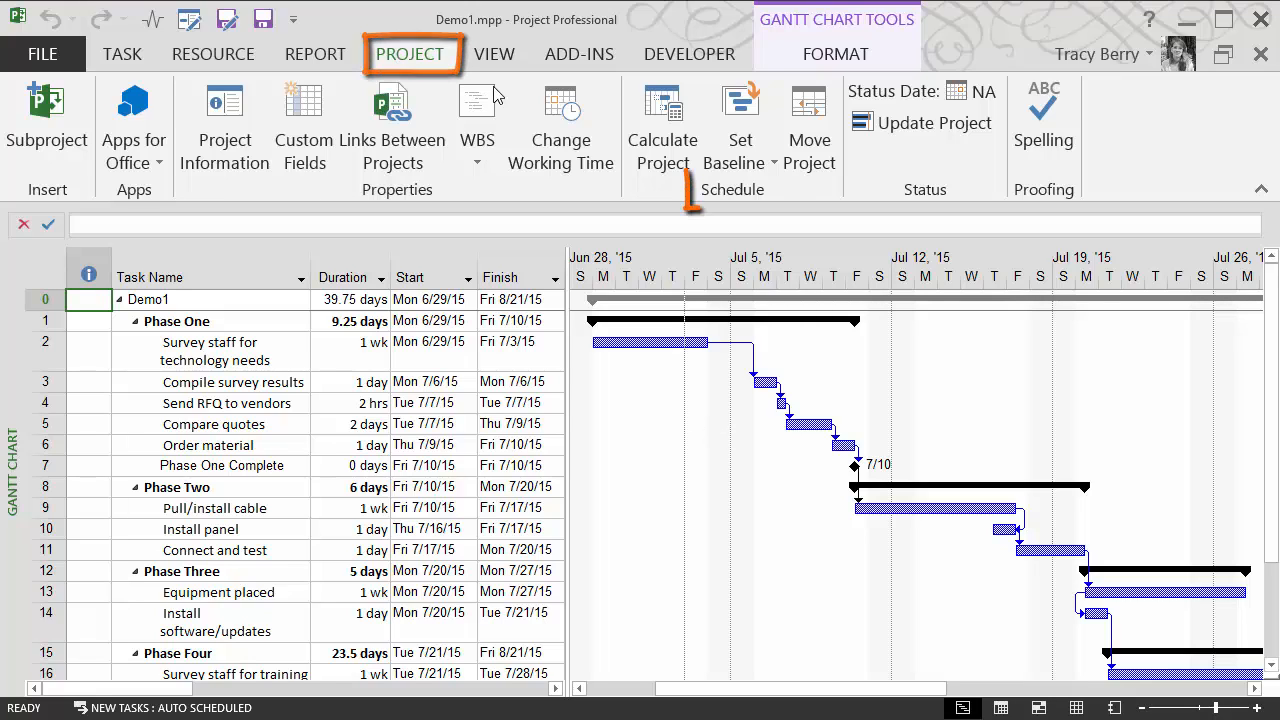
Step: Set the default Baseline for the entire project
left_click(733, 160)
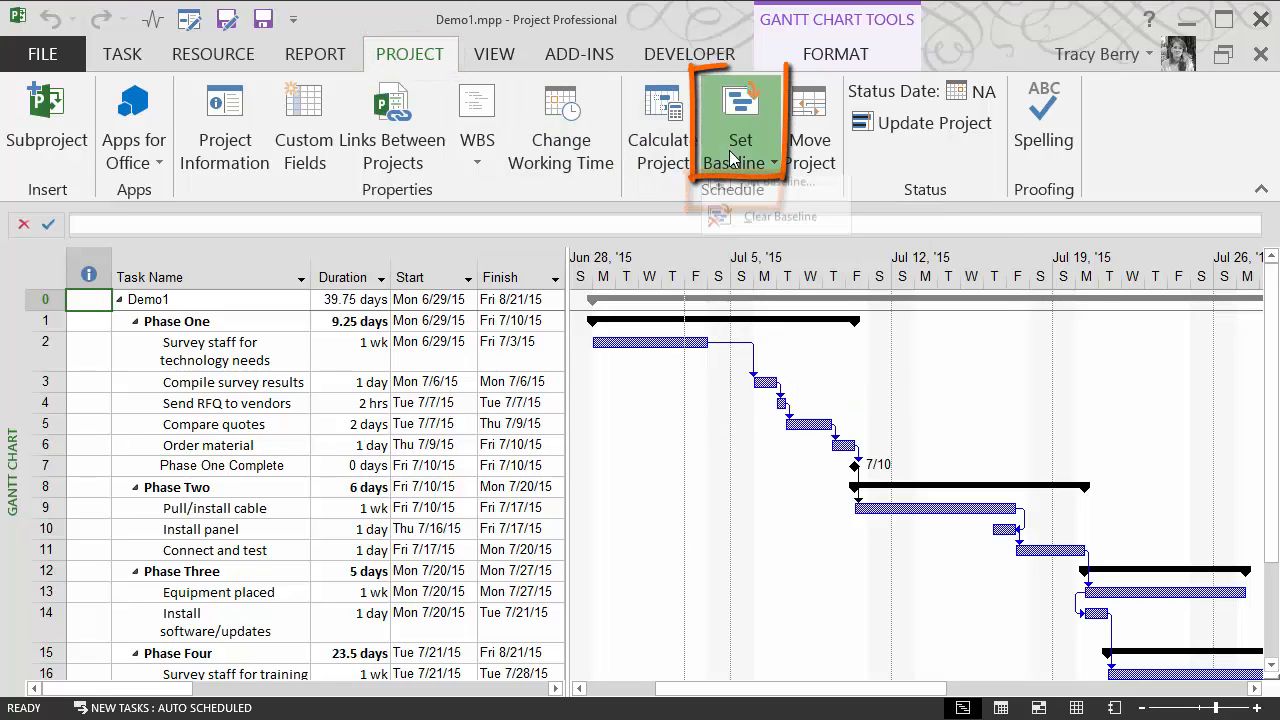
left_click(781, 196)
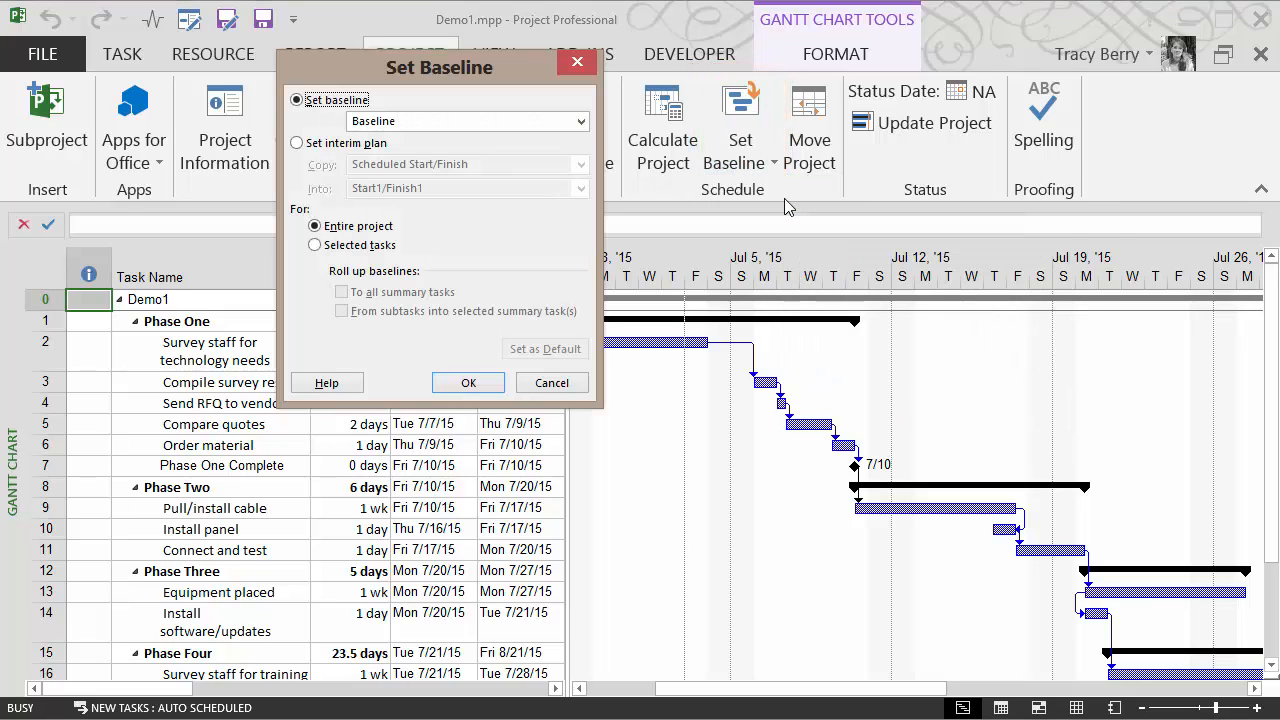
left_click(581, 122)
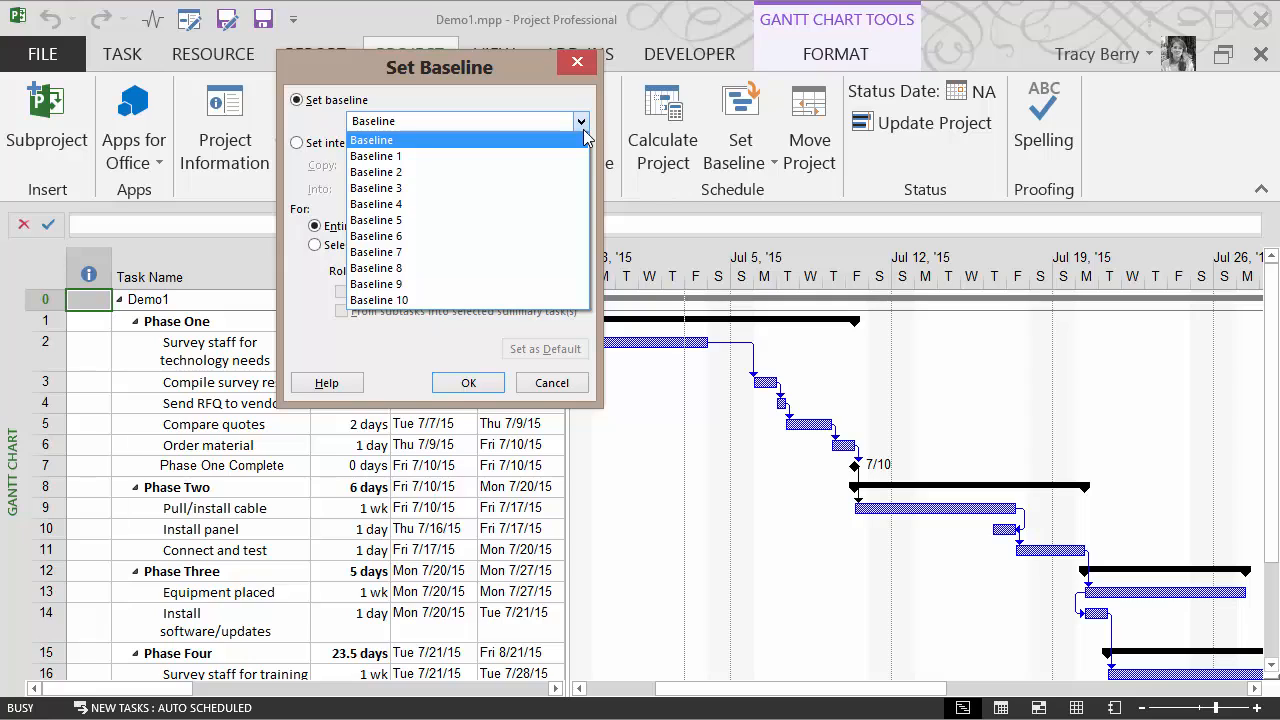
left_click(584, 130)
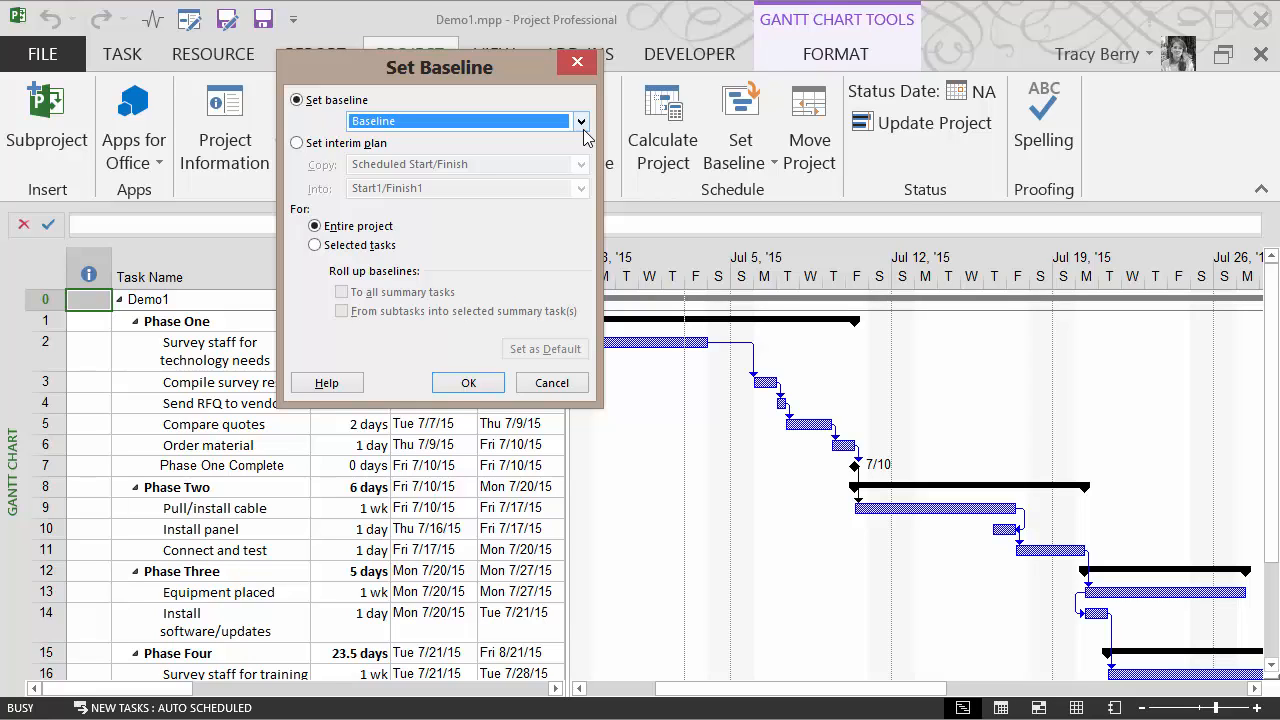
left_click(469, 385)
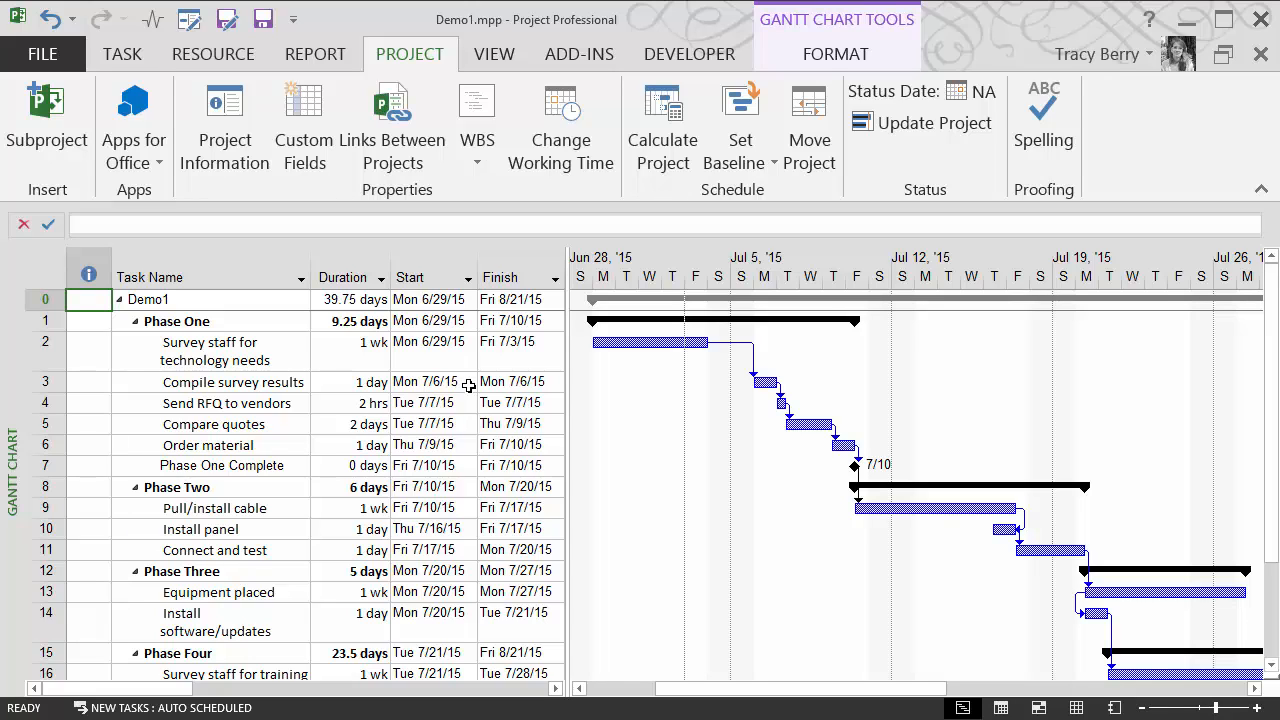
Step: Insert a Baseline Start column before the Finish column in the task table
right_click(510, 272)
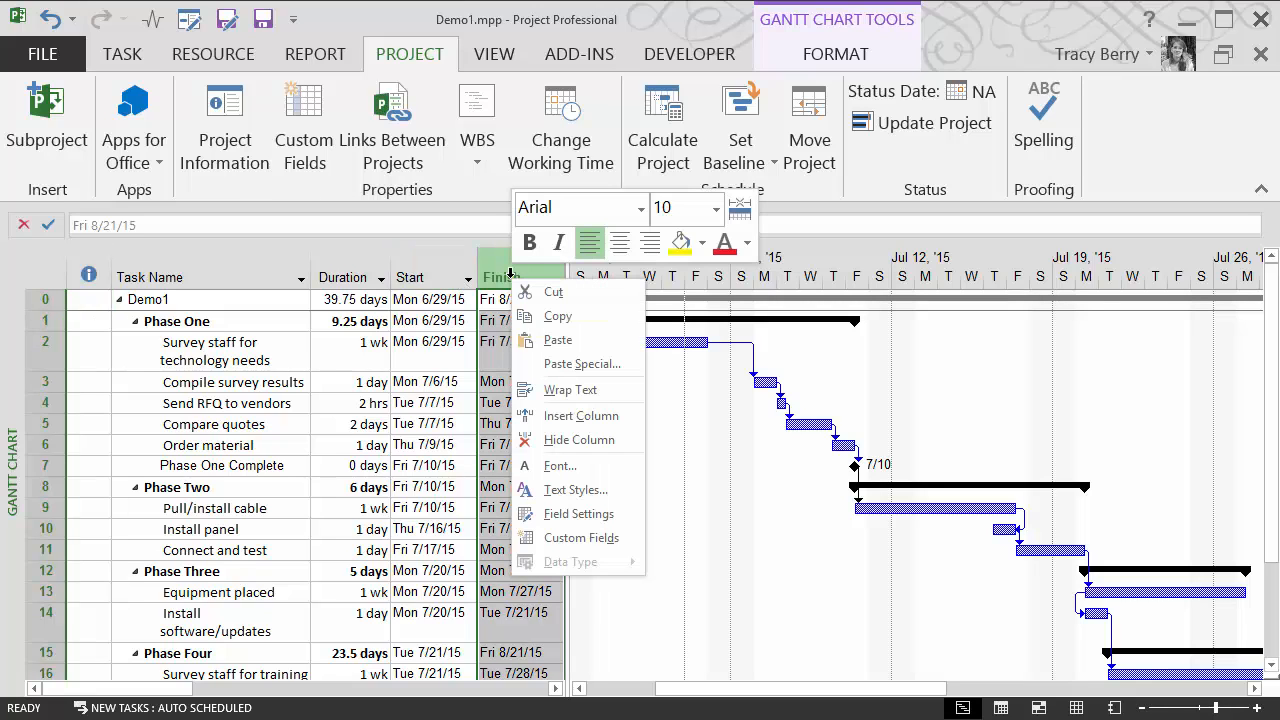
left_click(550, 416)
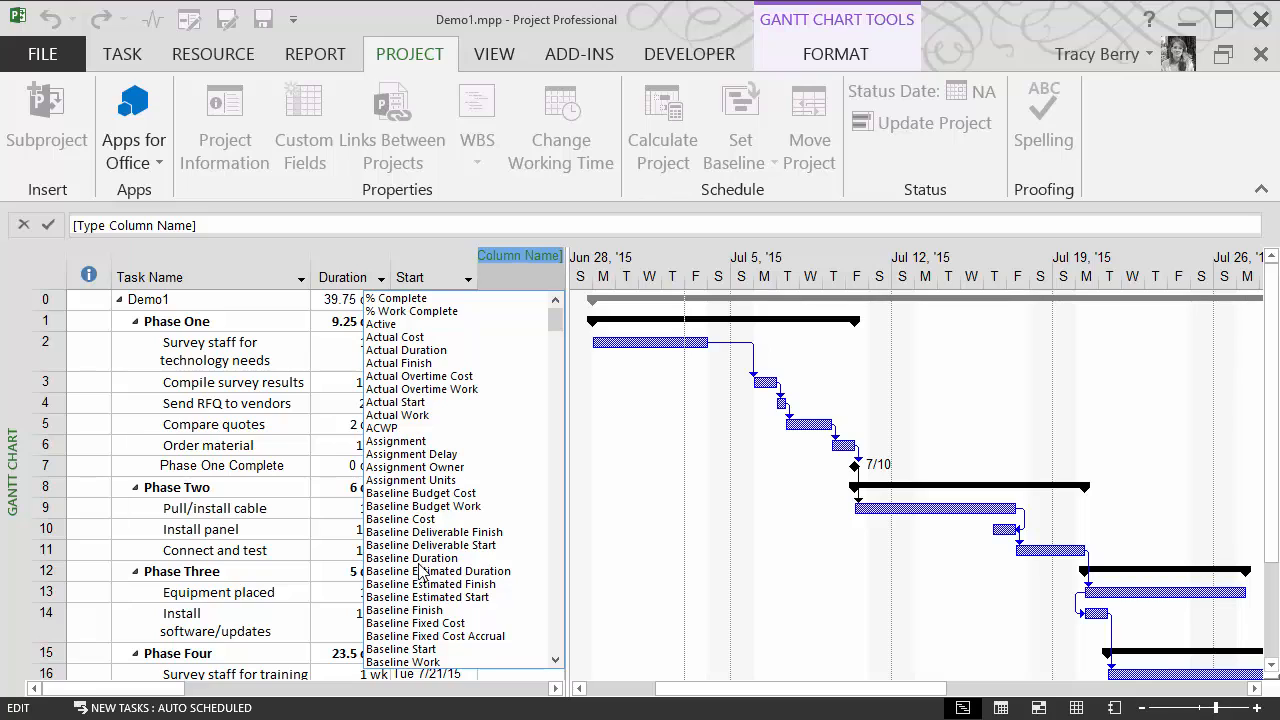
left_click(424, 650)
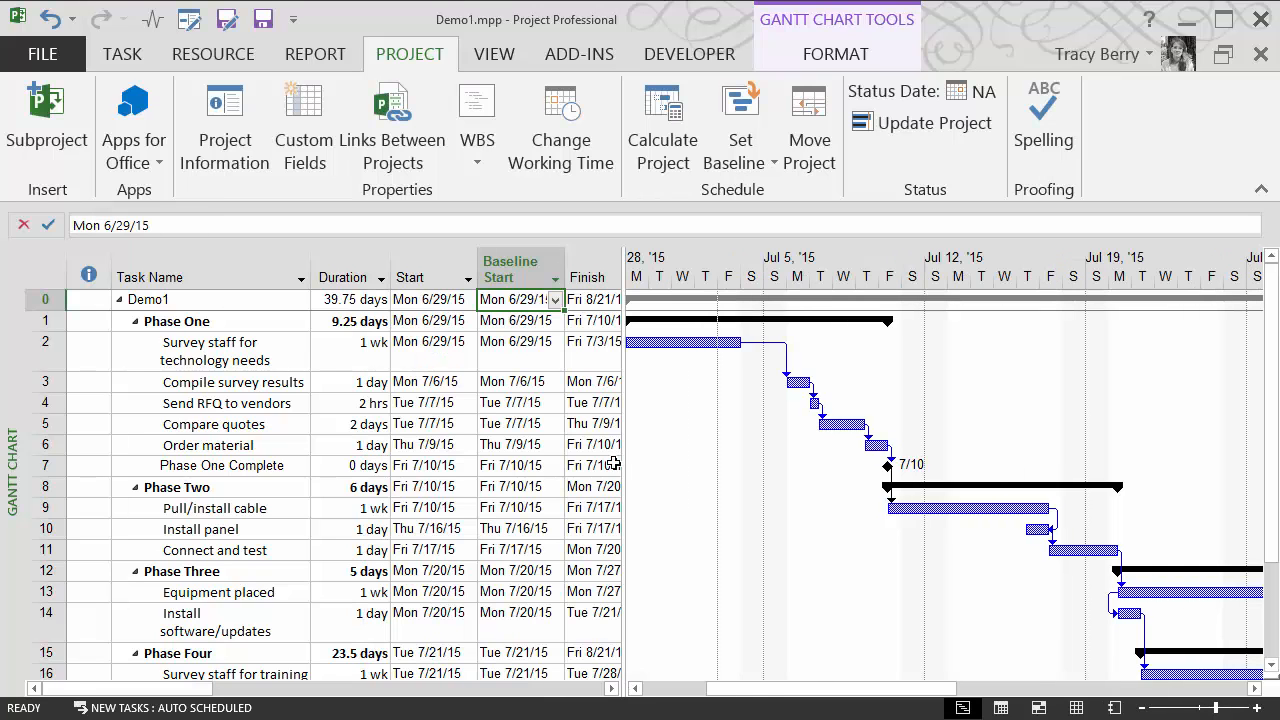
Step: Set the Baseline Start of the "Survey staff for technology needs" task to Mon 7/6/15
left_click(510, 354)
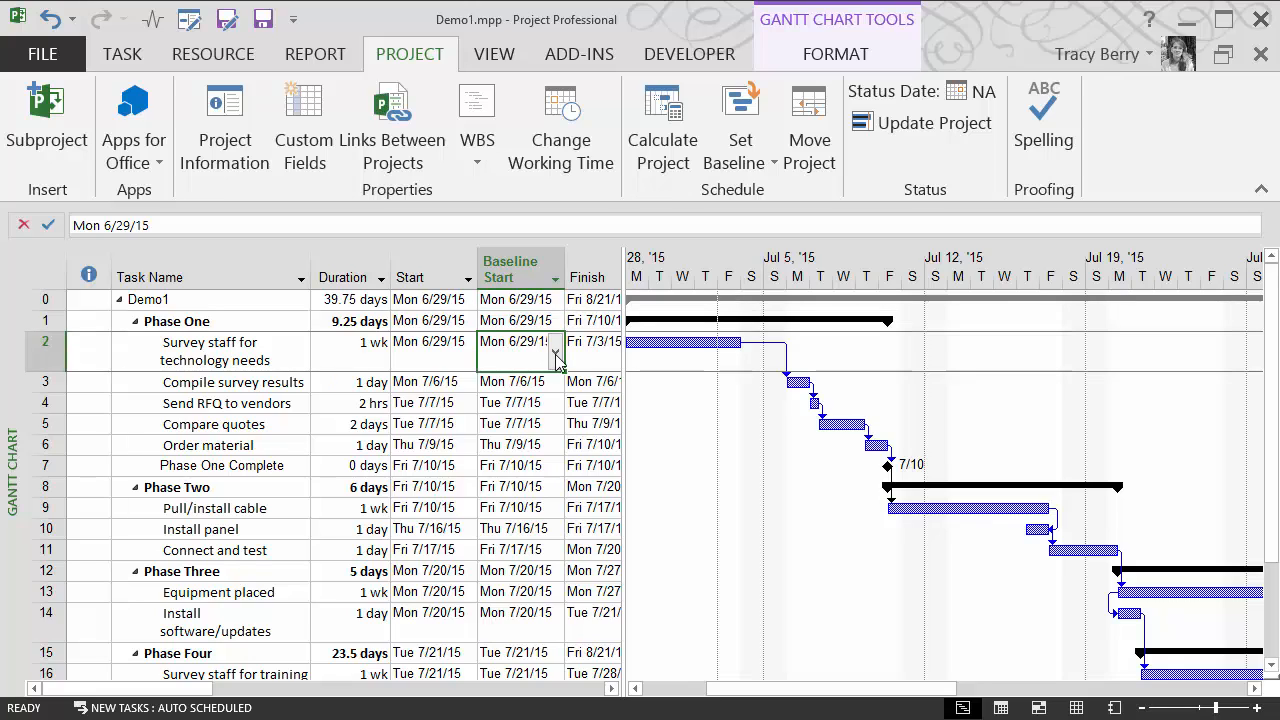
left_click(555, 353)
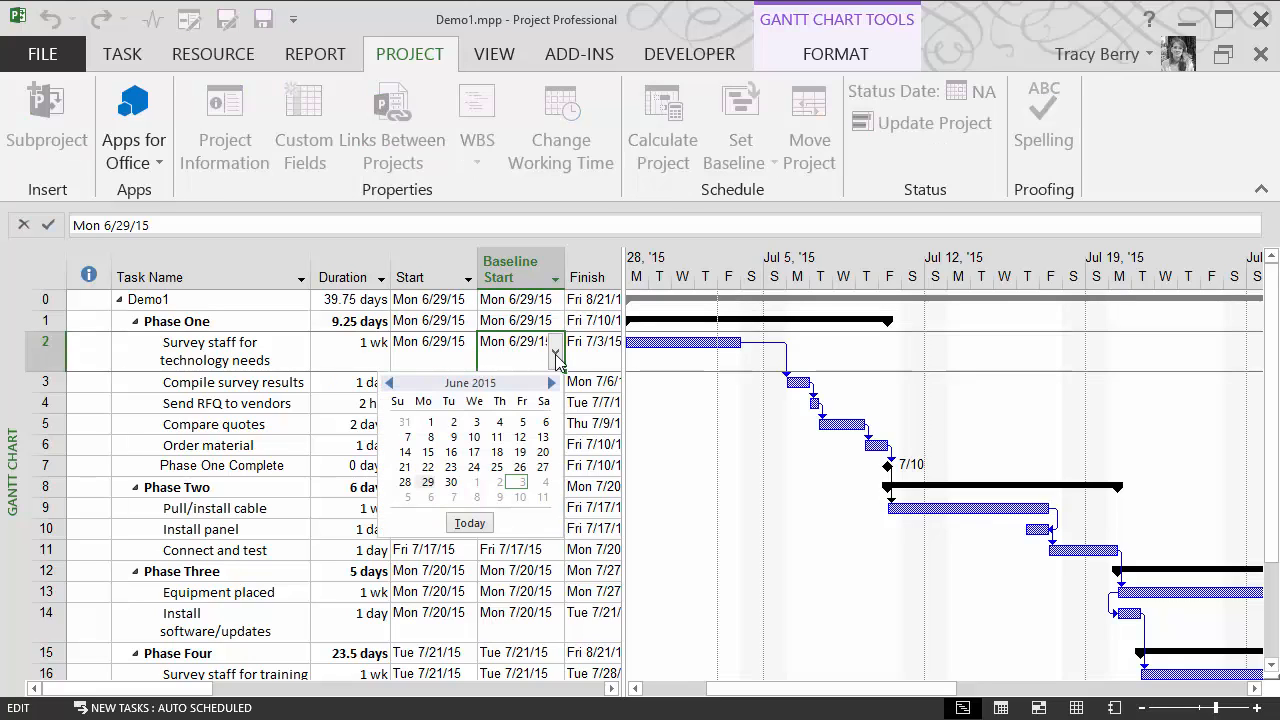
left_click(431, 497)
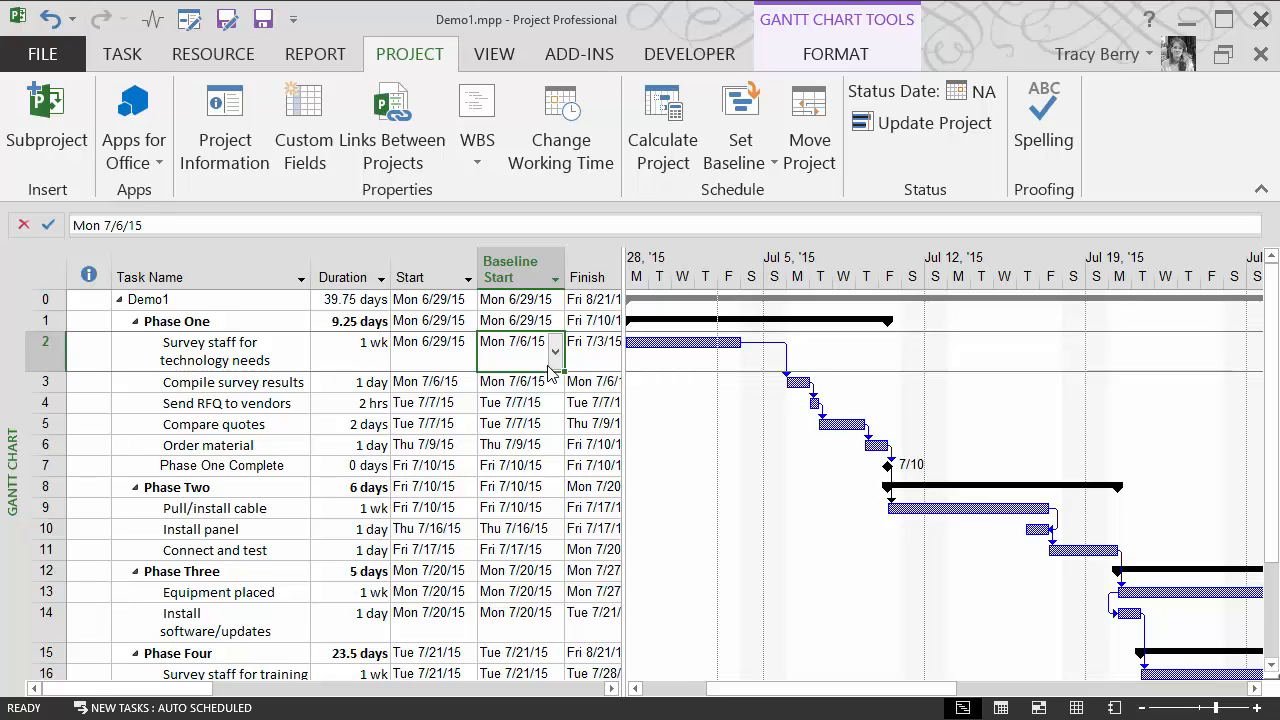
Step: Review the saved baseline in the Set Baseline dialog without saving, and undo the survey task's Baseline Start change
left_click(740, 163)
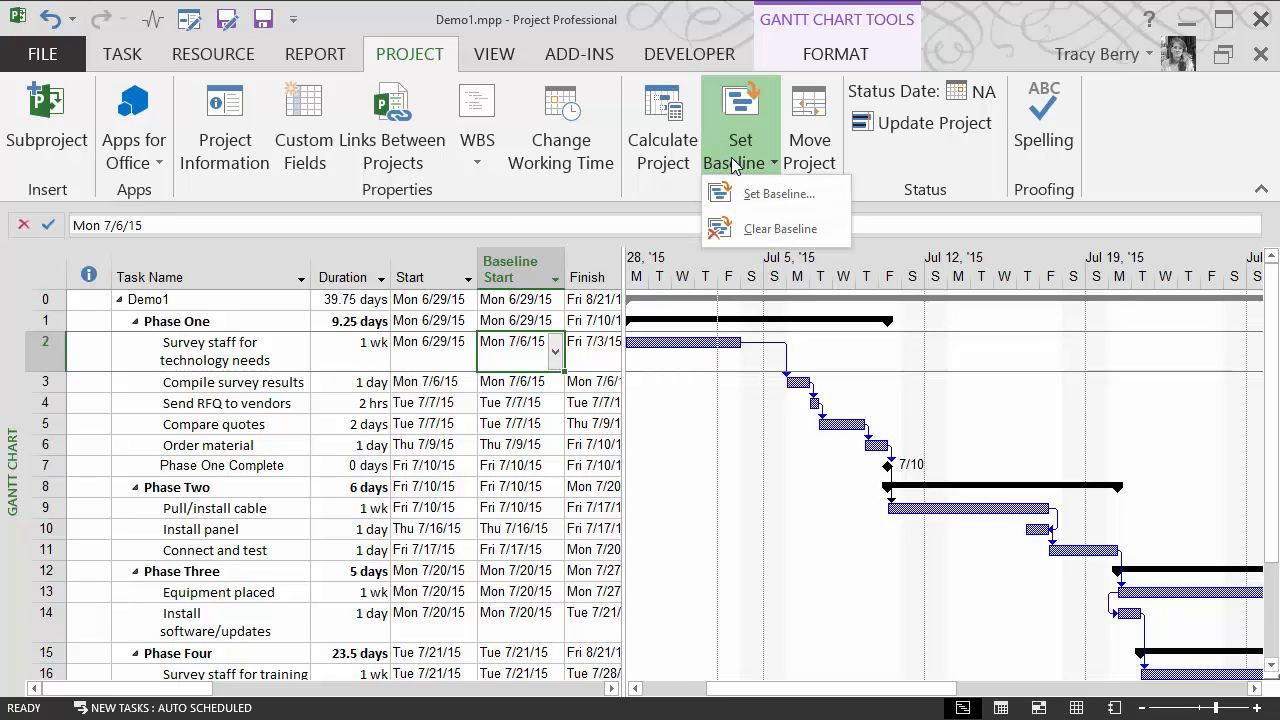
left_click(769, 193)
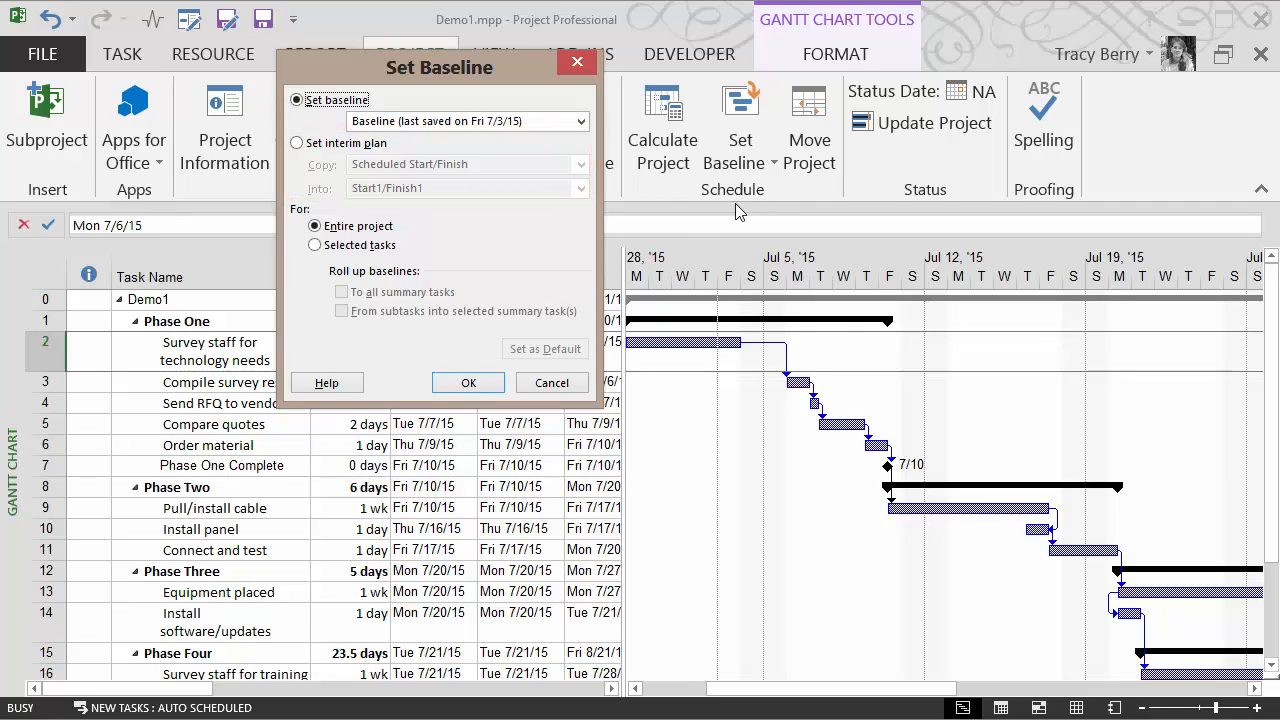
left_click(551, 382)
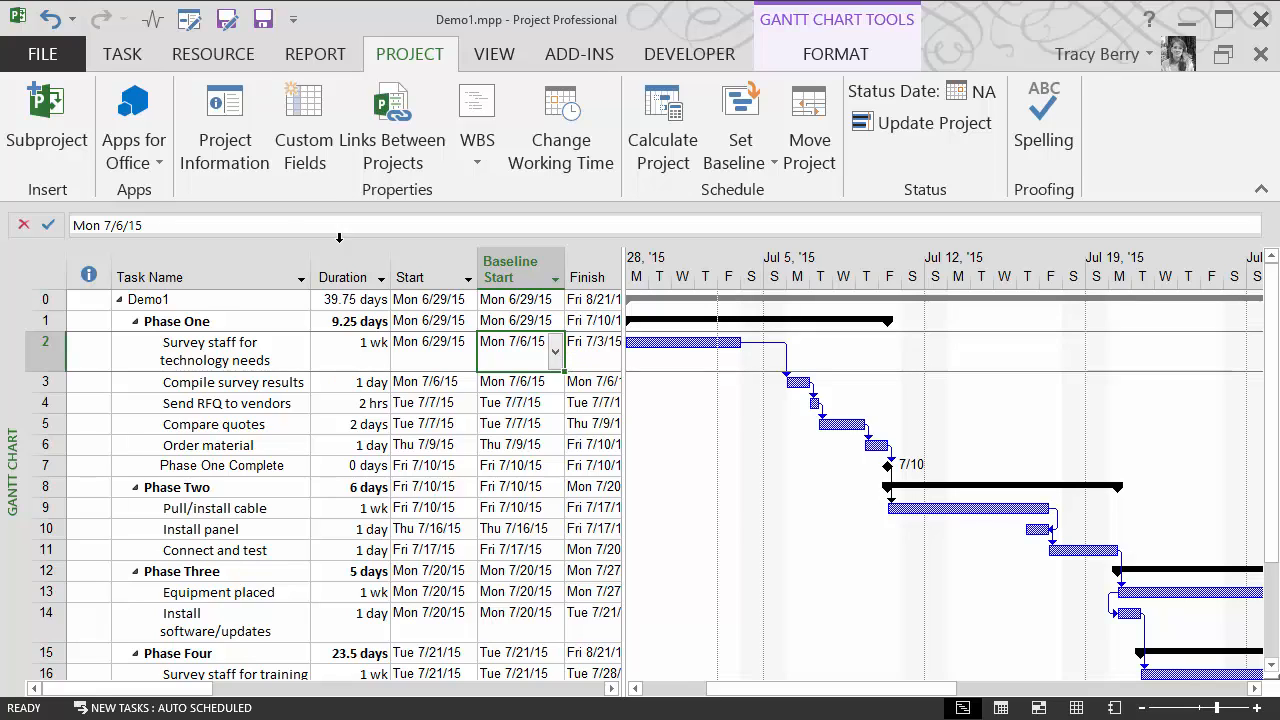
left_click(48, 20)
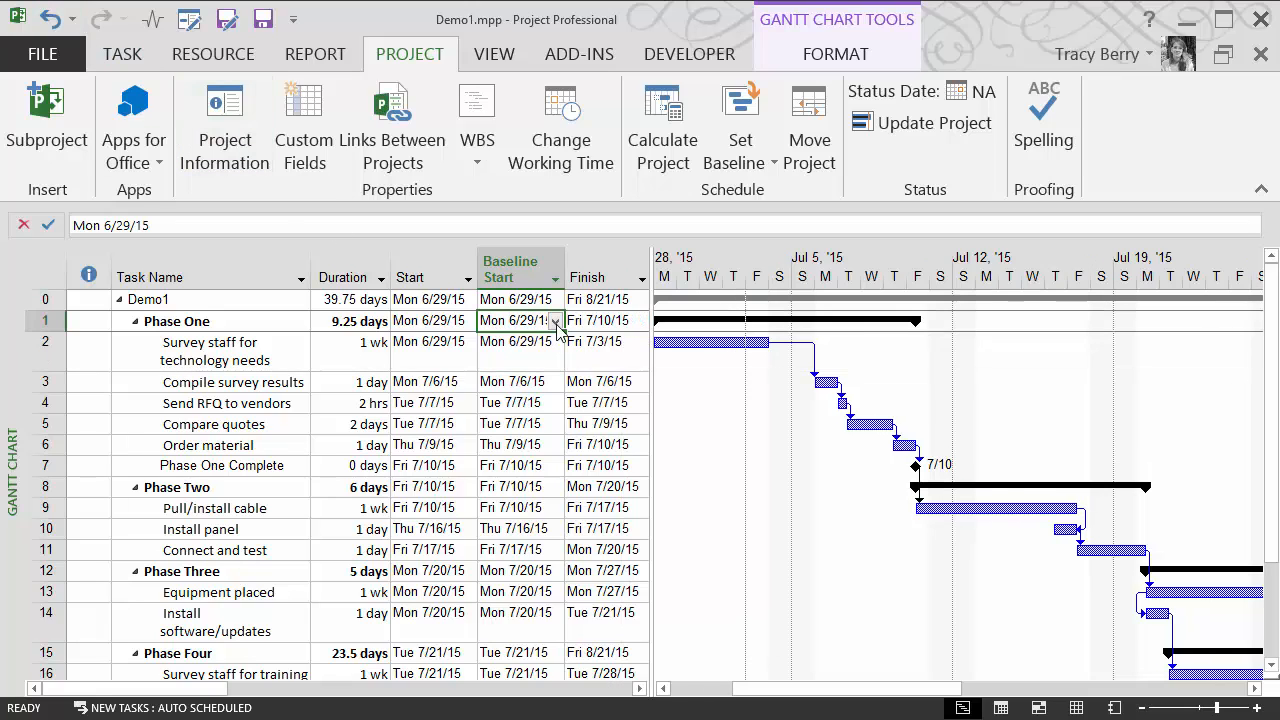
Step: Insert an Actual Start column before the Finish column in the task table
left_click(590, 277)
right_click(588, 280)
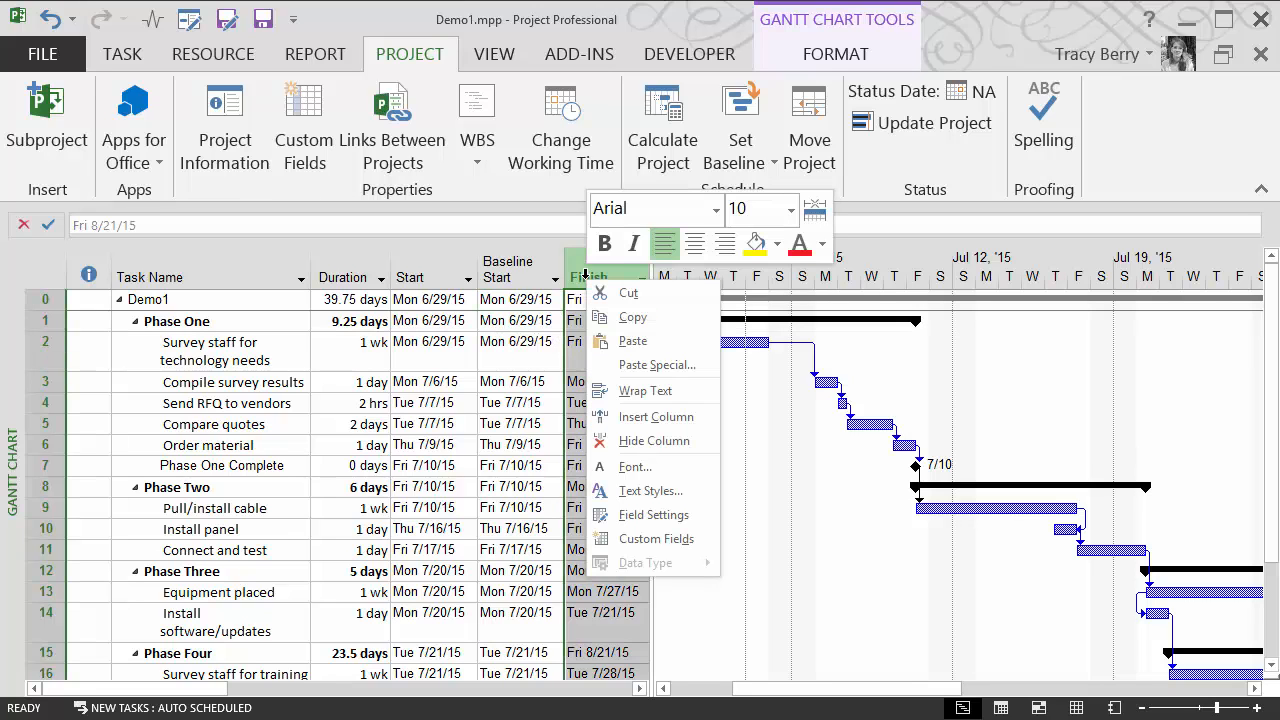
left_click(632, 421)
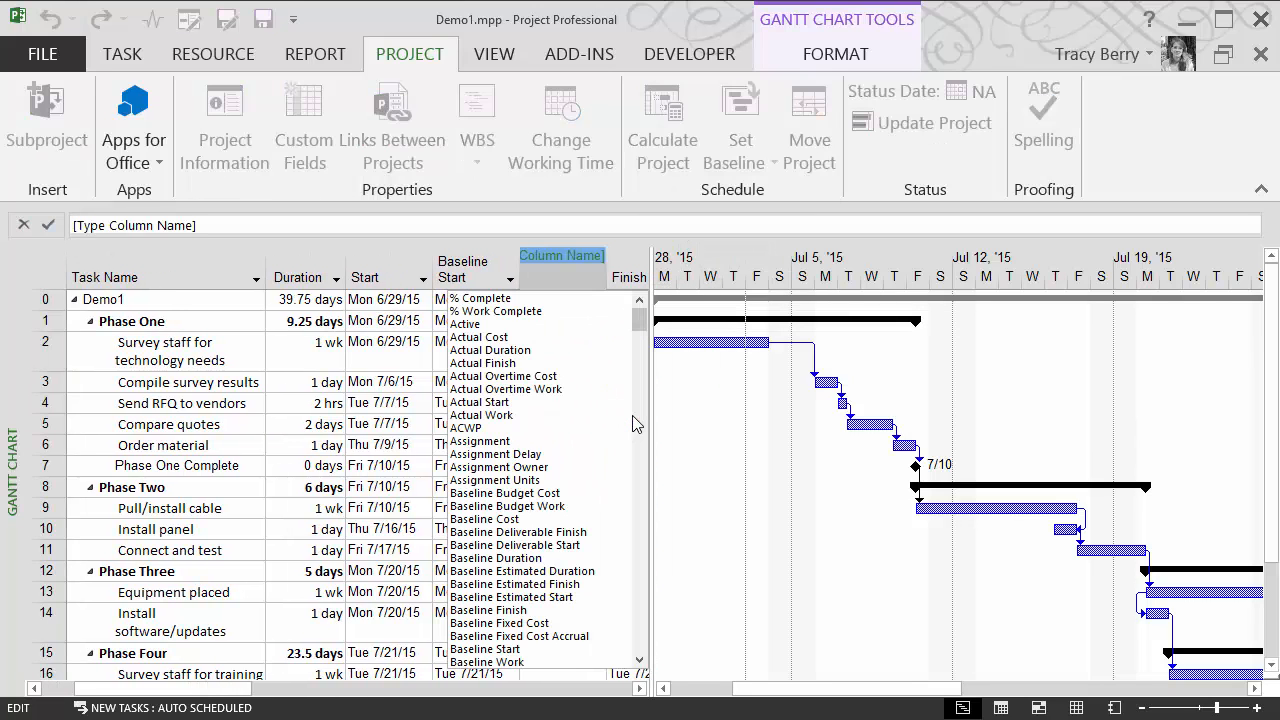
left_click(490, 401)
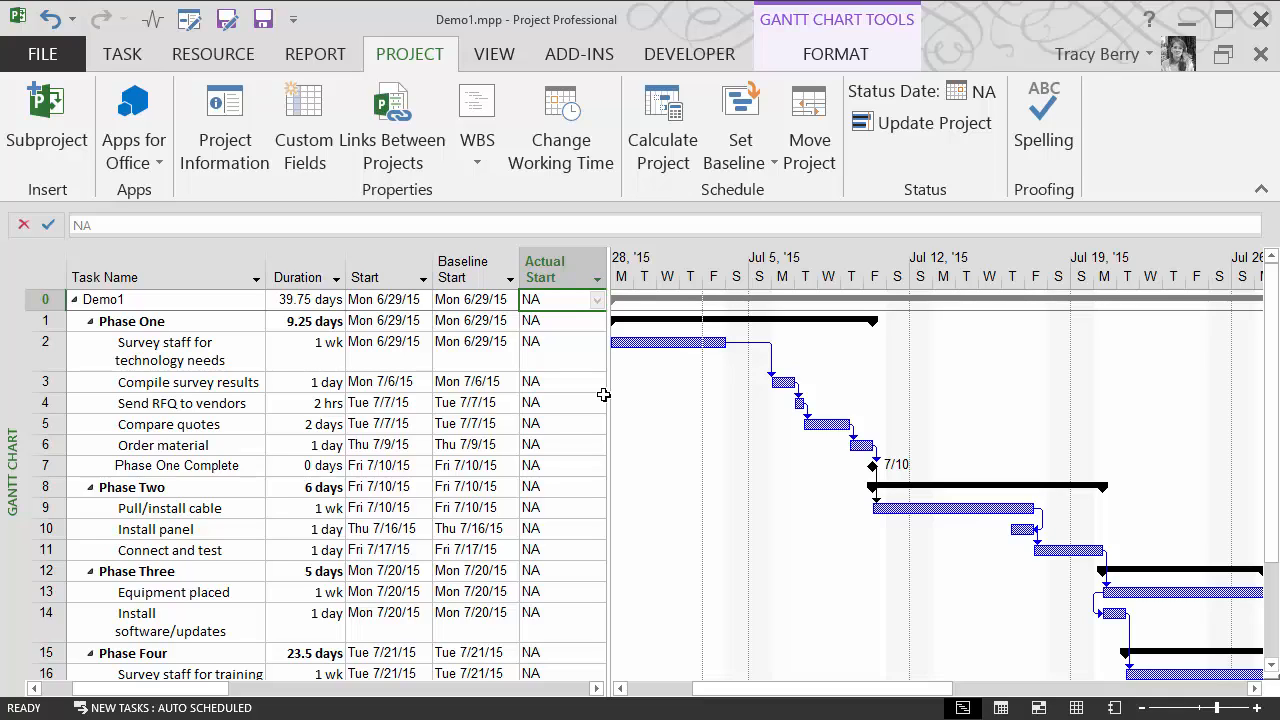
Step: Mark the "Survey staff for technology needs" task as 25% complete
left_click(389, 268)
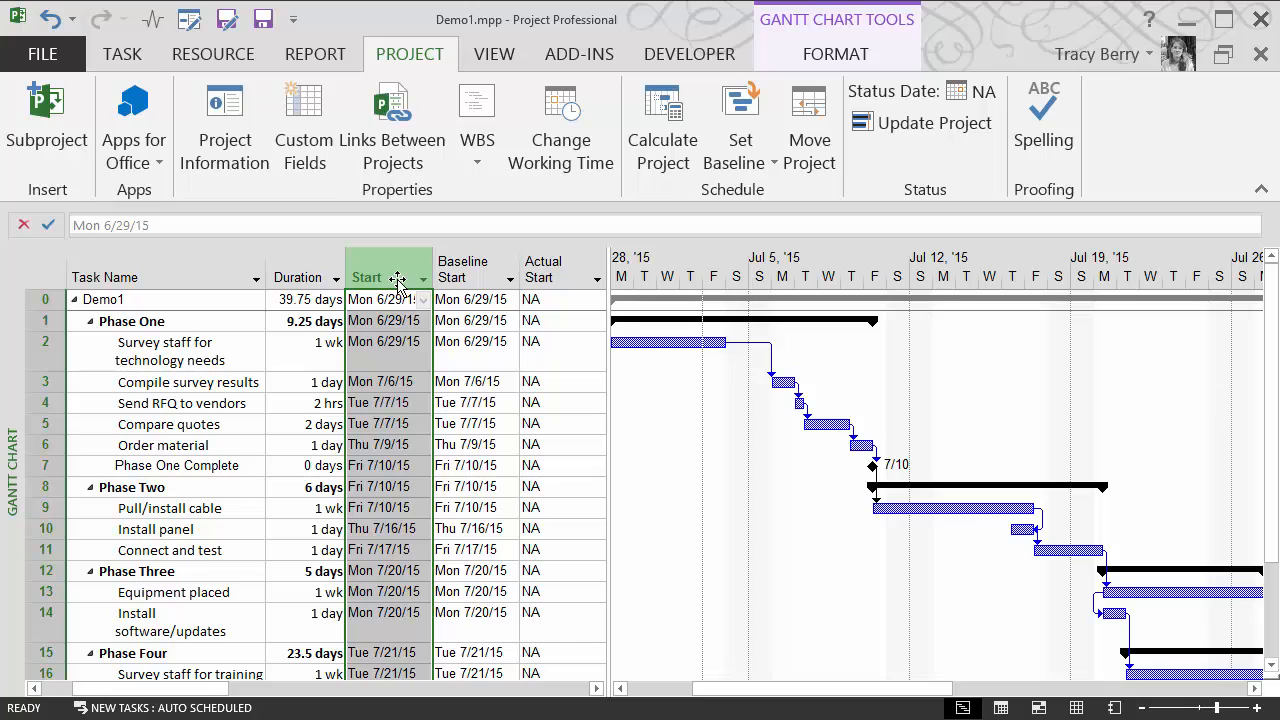
left_click(44, 348)
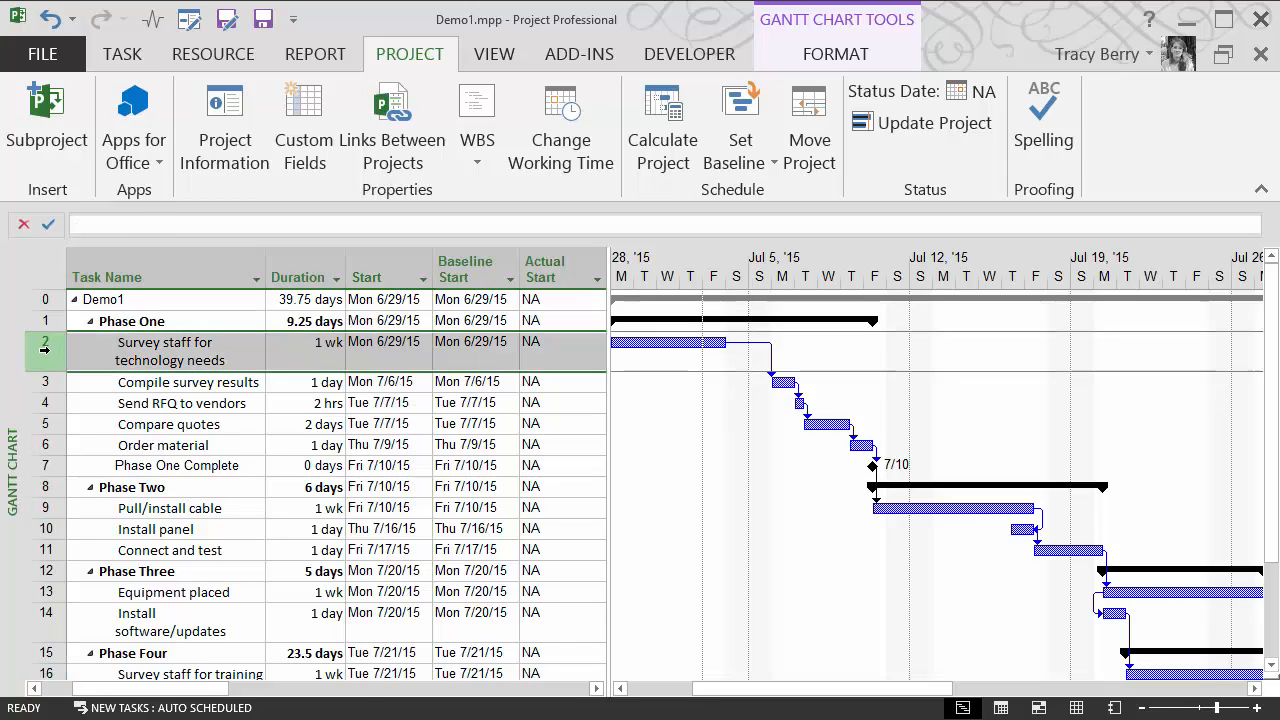
left_click(149, 56)
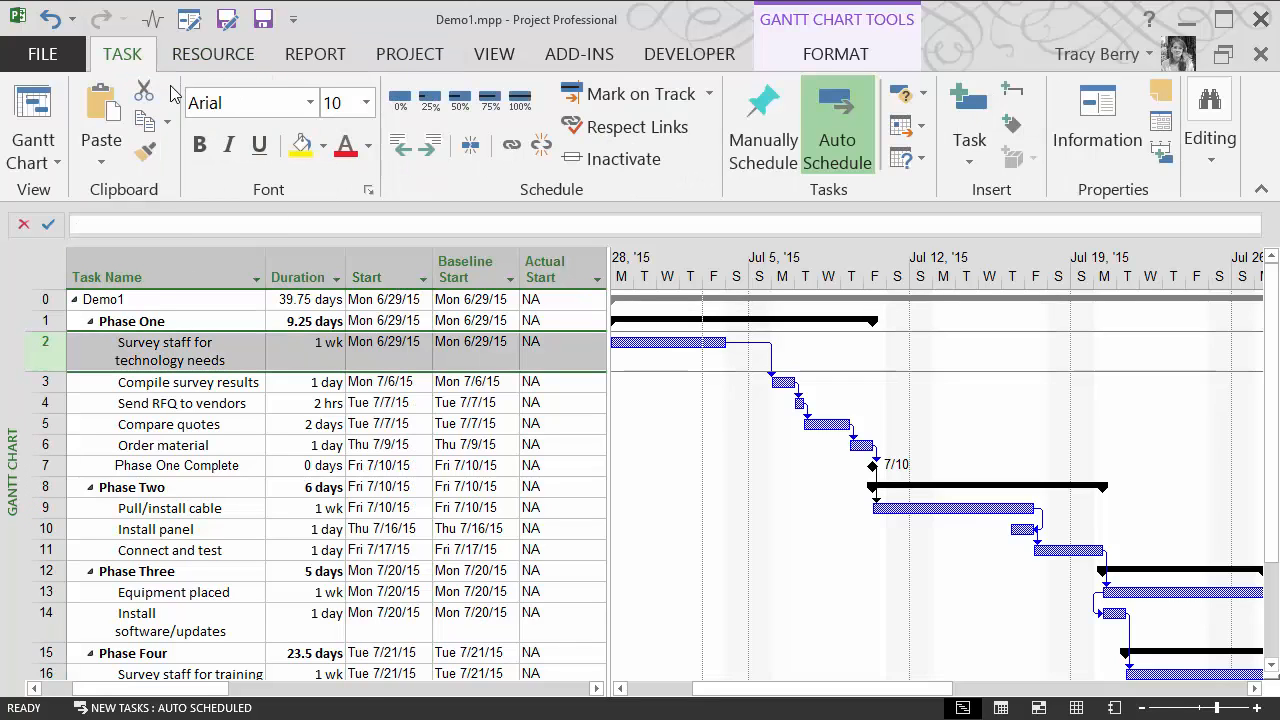
left_click(430, 104)
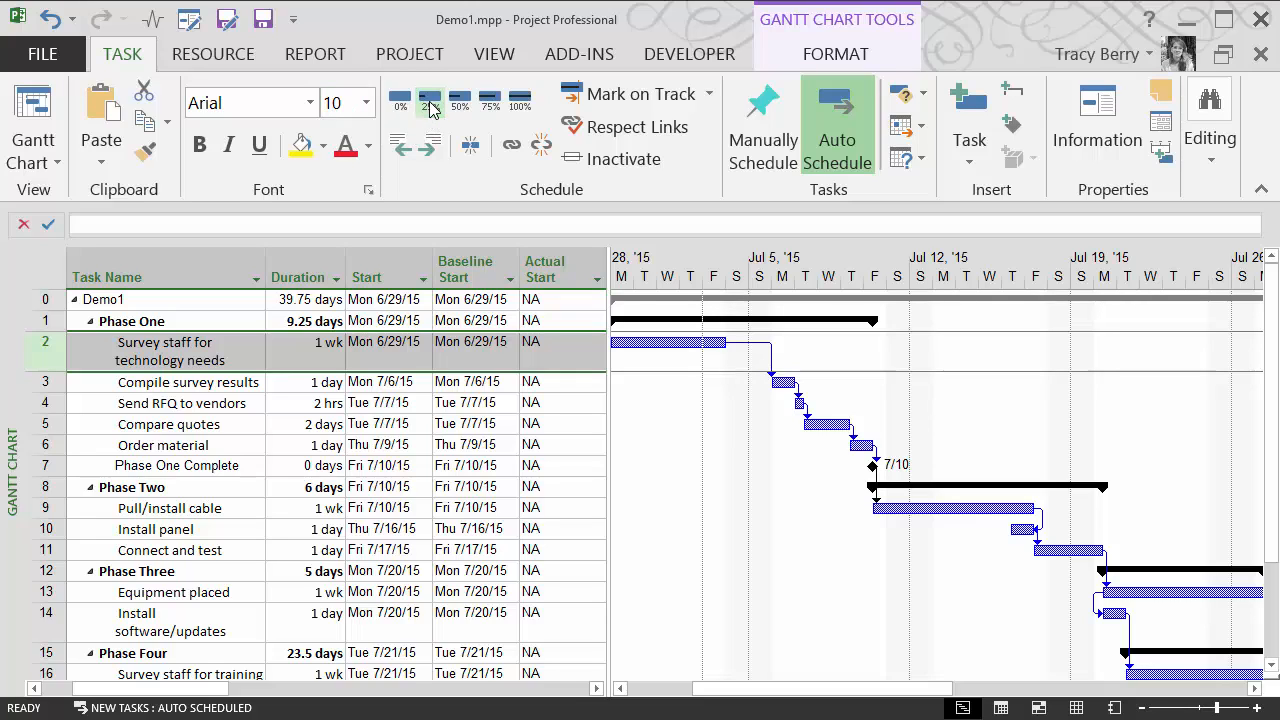
Step: Mark the "Survey staff for technology needs" task as 50% complete and compare its Resume date
left_click_drag(608, 440, 736, 438)
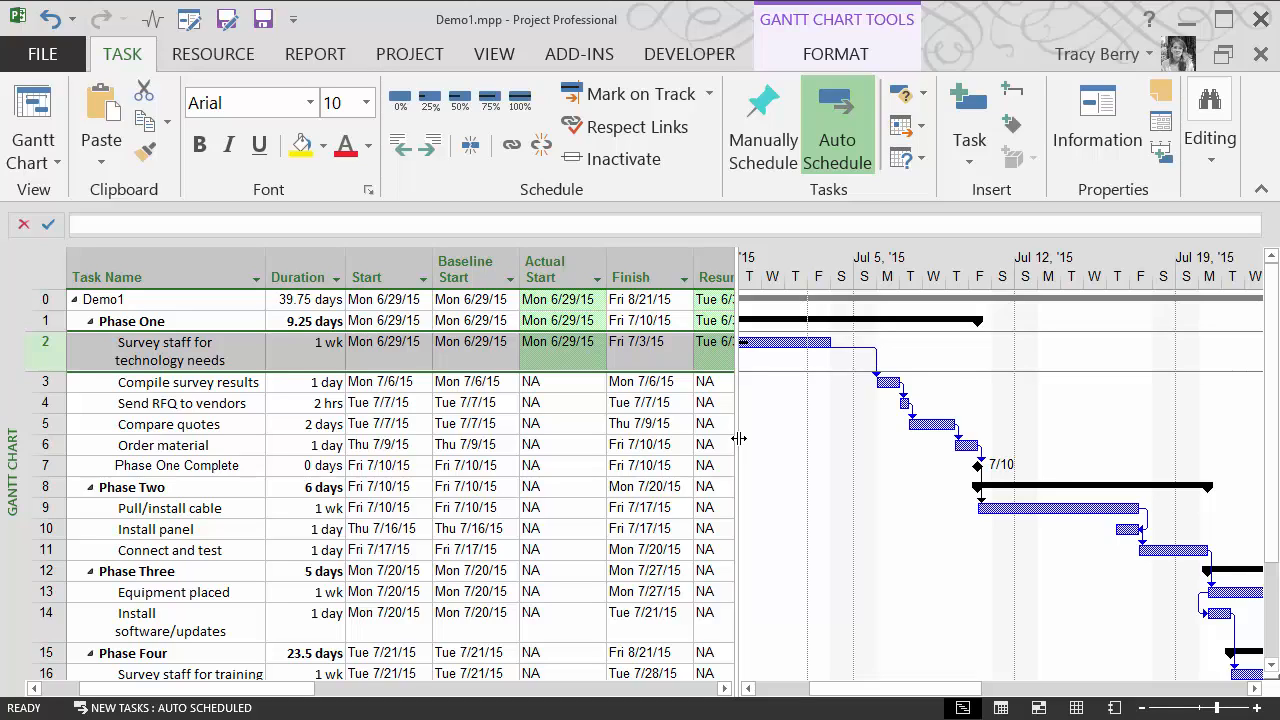
left_click_drag(739, 439, 808, 441)
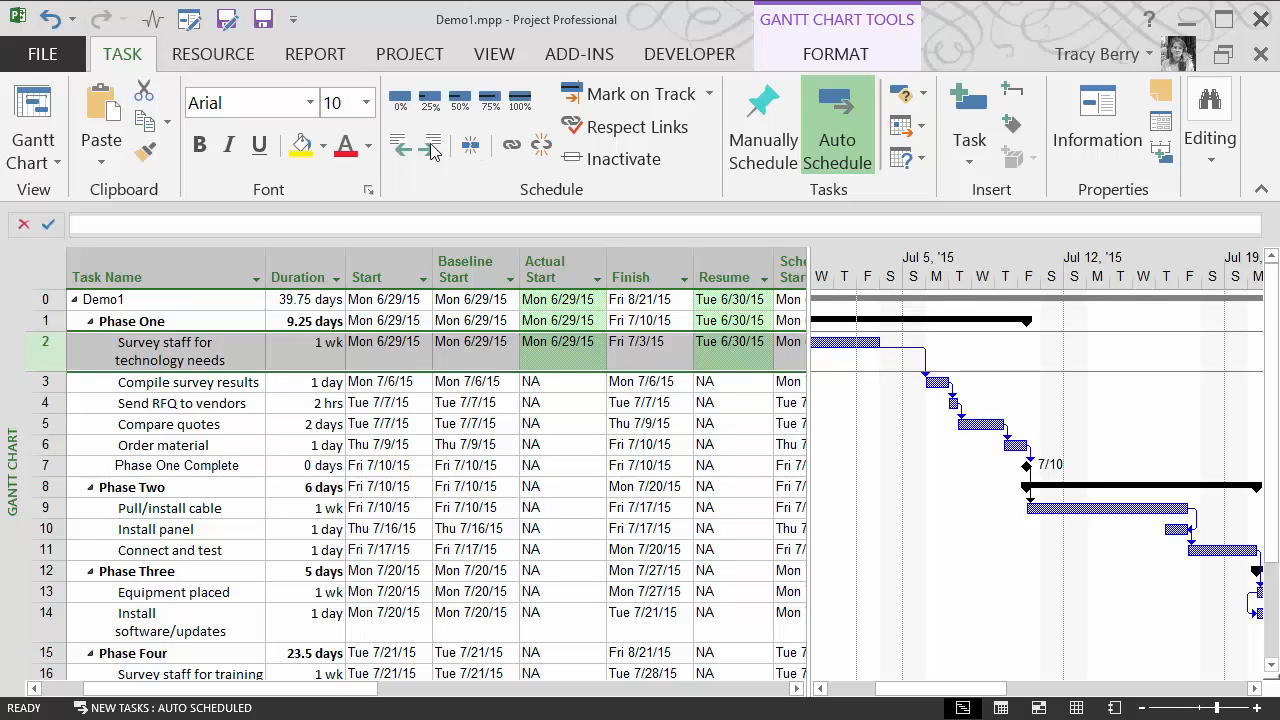
left_click(457, 103)
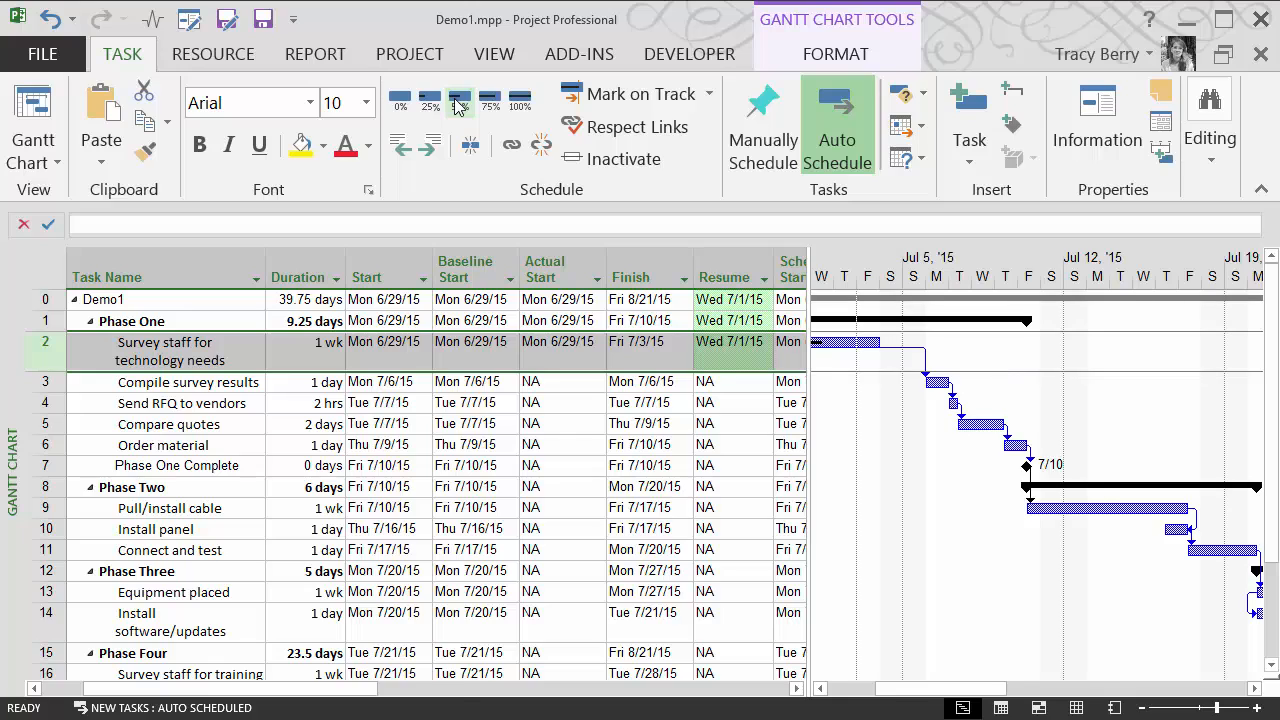
Step: Widen the task table to examine the Scheduled Start, Early Start, Late Start and Start Slack columns
left_click_drag(808, 400, 905, 400)
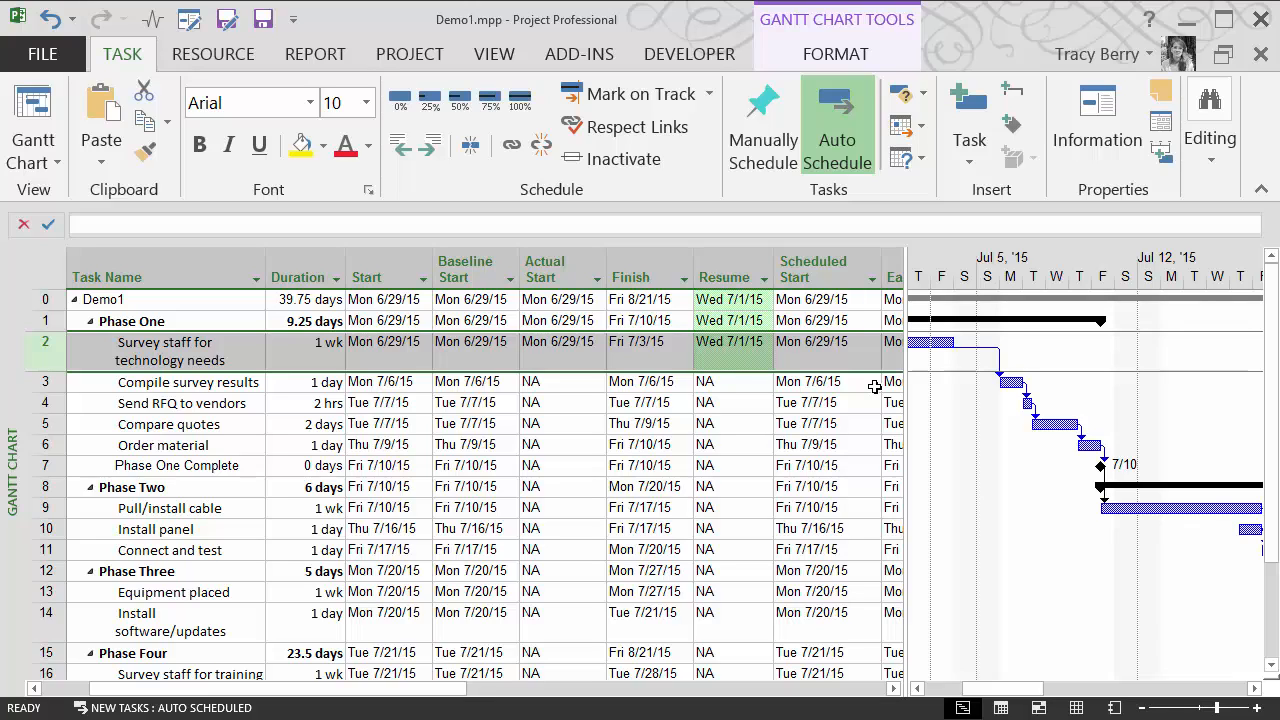
left_click_drag(905, 385, 1000, 370)
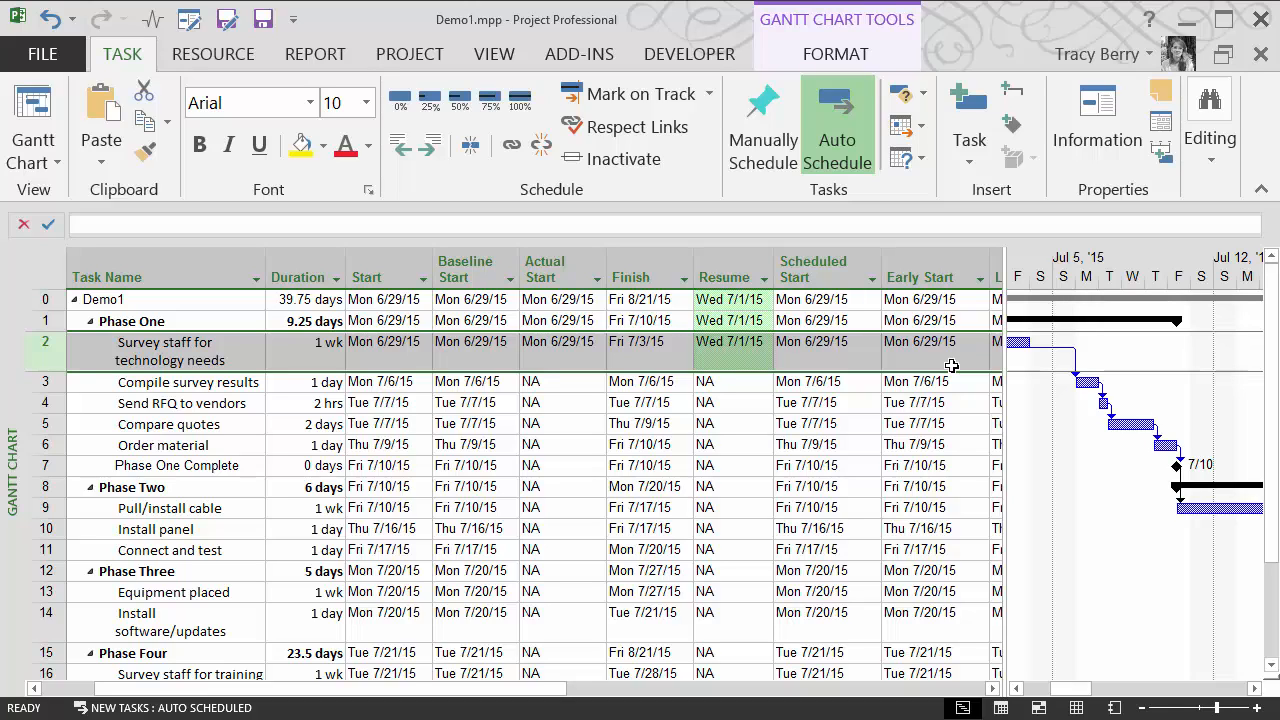
left_click_drag(1004, 398, 1097, 400)
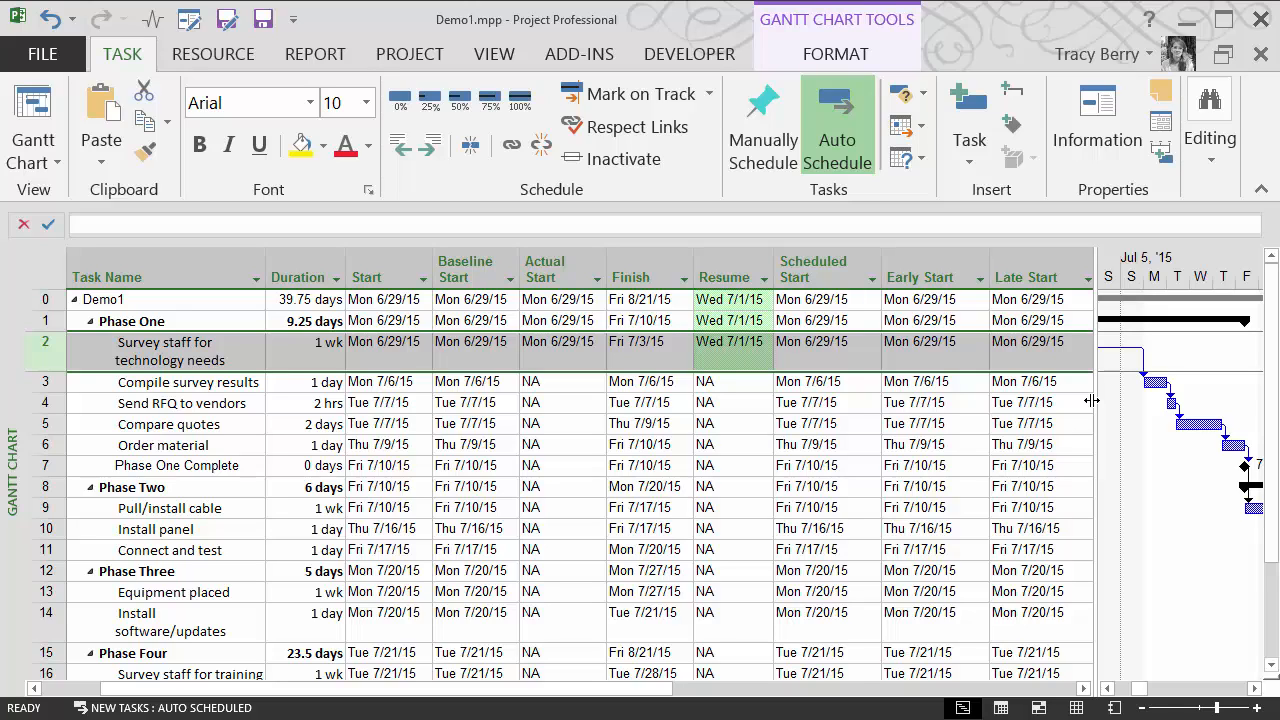
left_click_drag(1091, 400, 1193, 403)
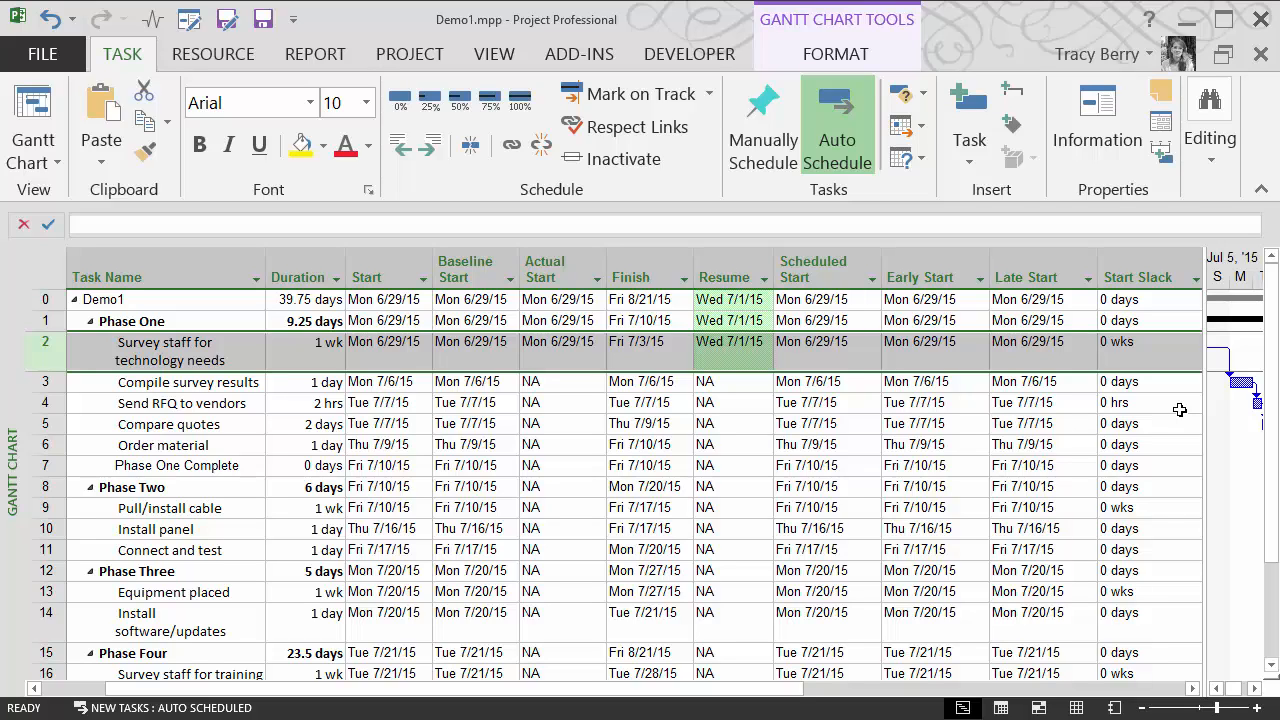
Step: List the task custom fields of type Start in the Custom Fields dialog
left_click(418, 57)
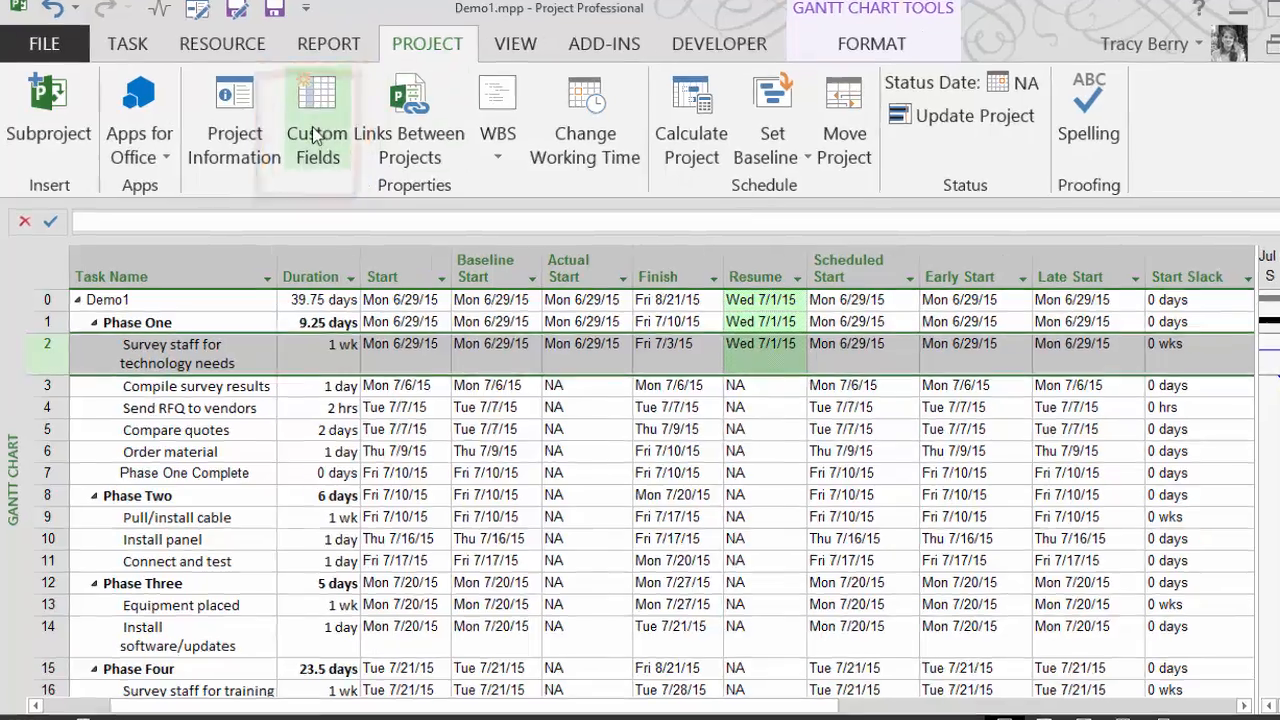
left_click(320, 149)
left_click(909, 106)
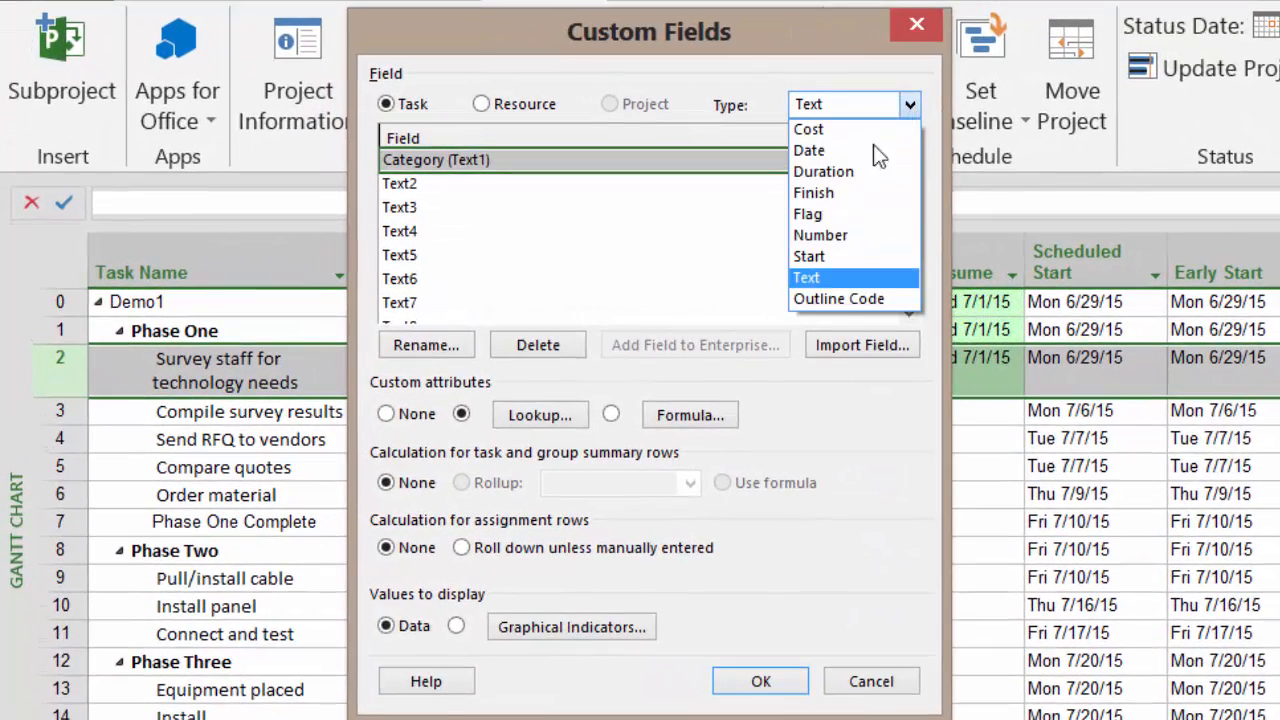
left_click(840, 256)
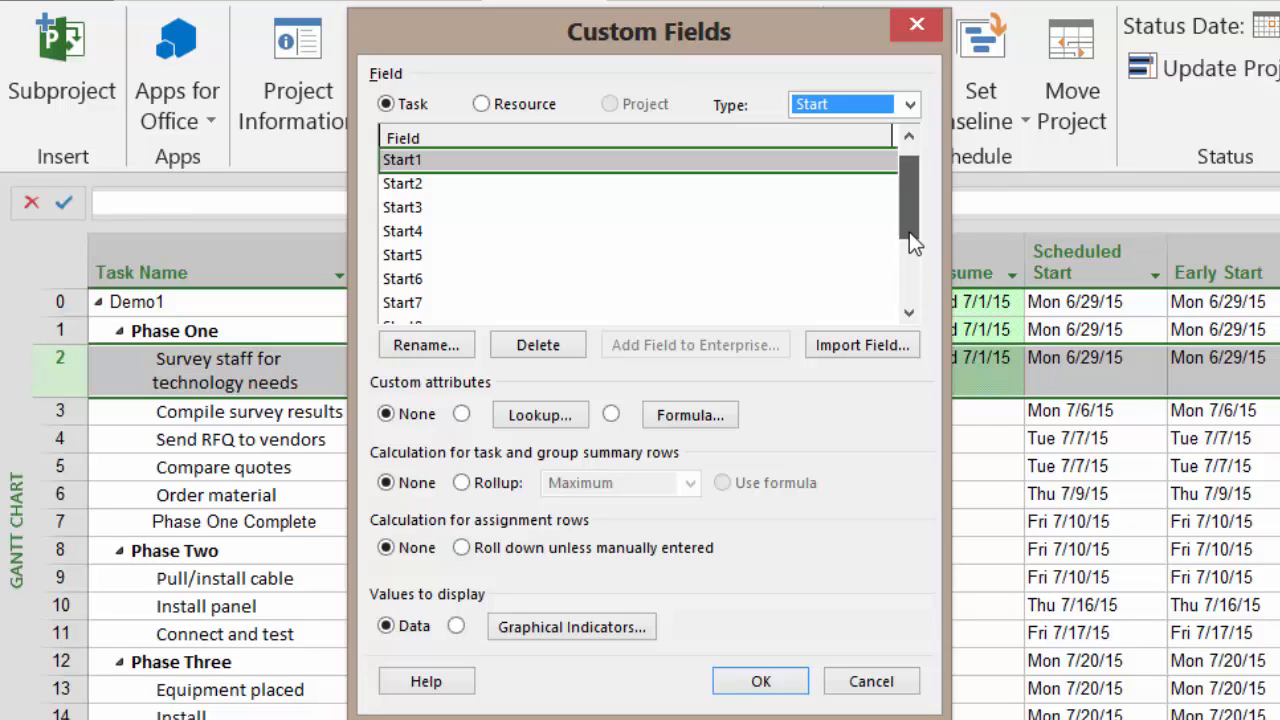
Step: Review the list of custom Start fields for tasks and close the Custom Fields dialog without changes
scroll(909, 232, "down", 2)
scroll(948, 230, "up", 2)
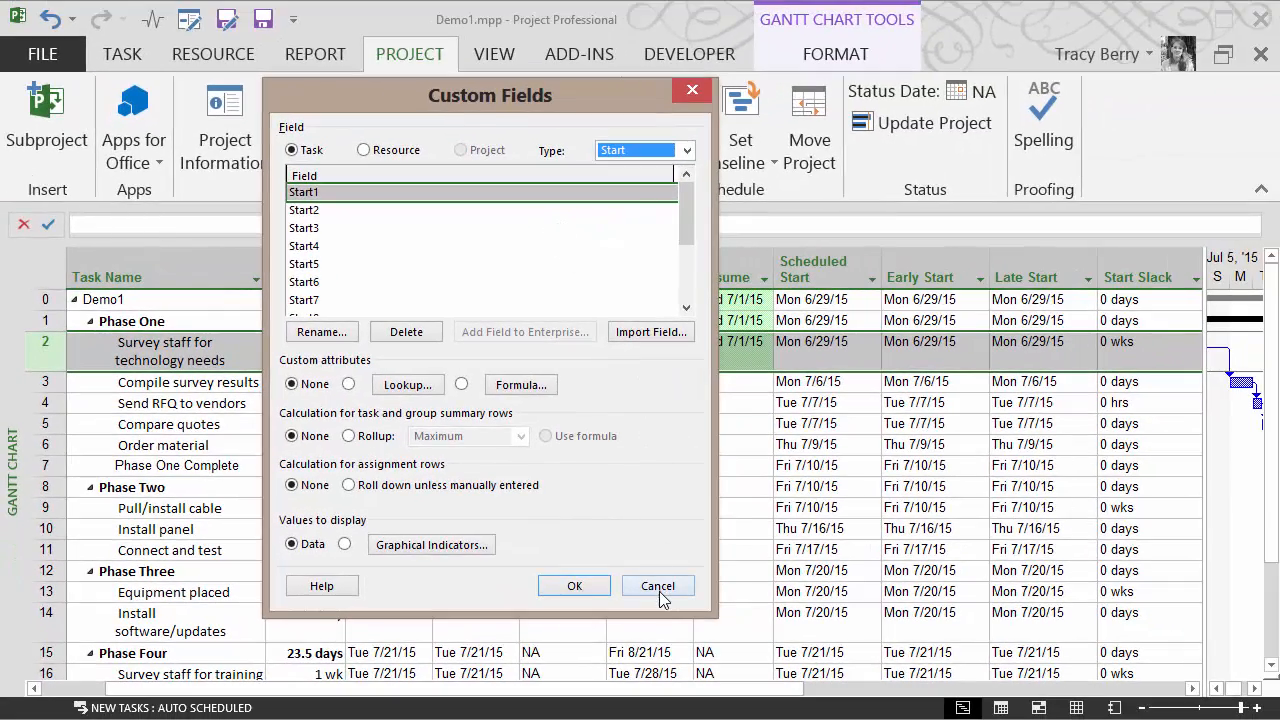
left_click(658, 587)
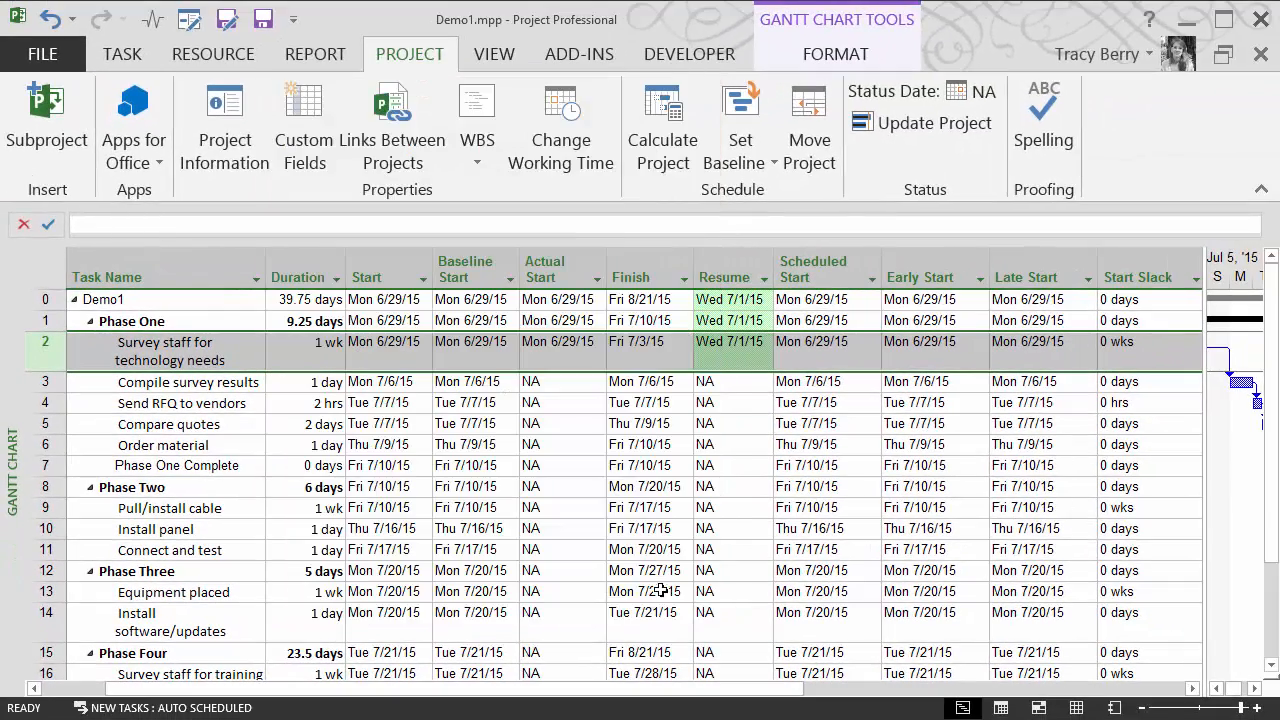
Step: View the task custom fields of Global.MPT and Demo1.mpp in the Organizer, closing it without copying anything
left_click(51, 60)
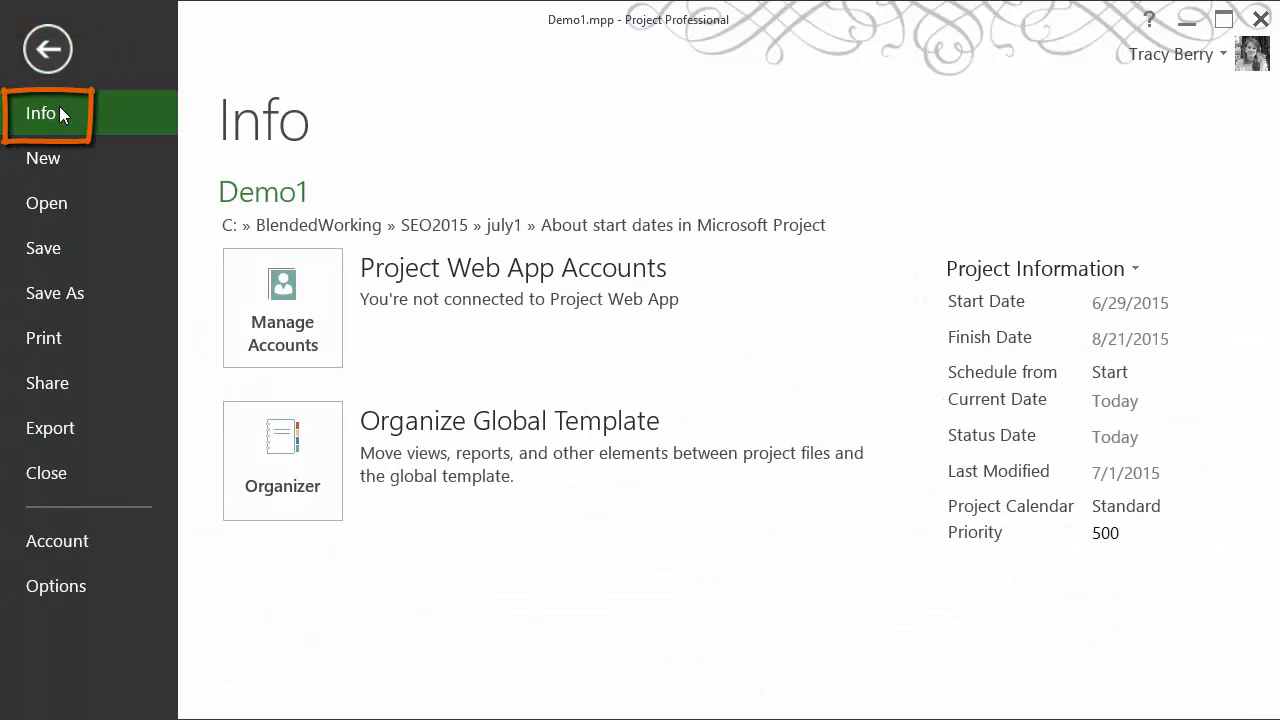
left_click(324, 431)
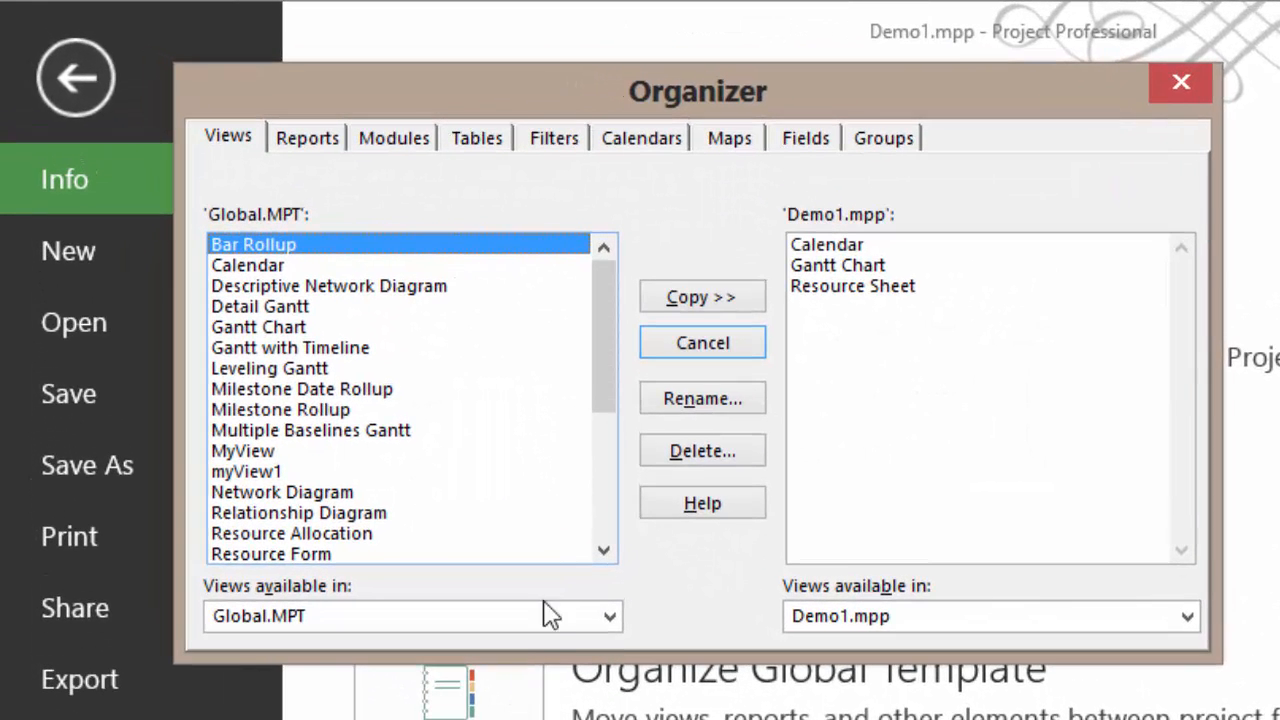
left_click(806, 141)
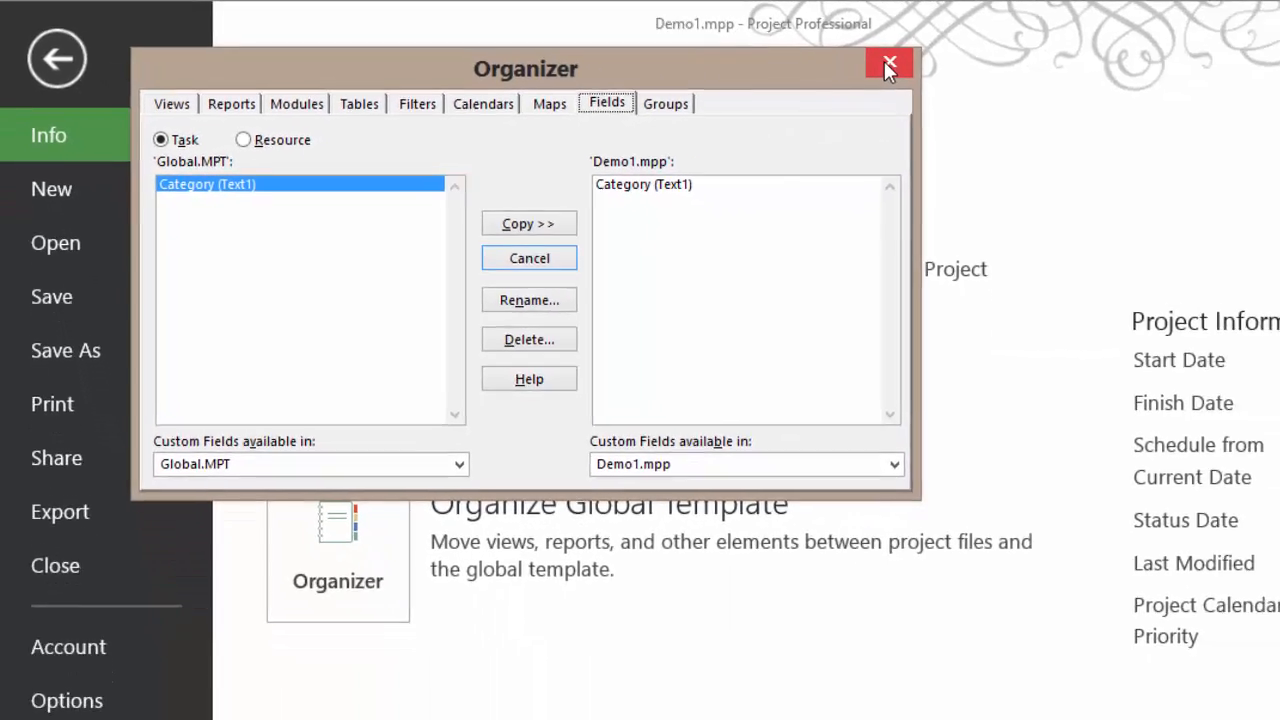
left_click(889, 65)
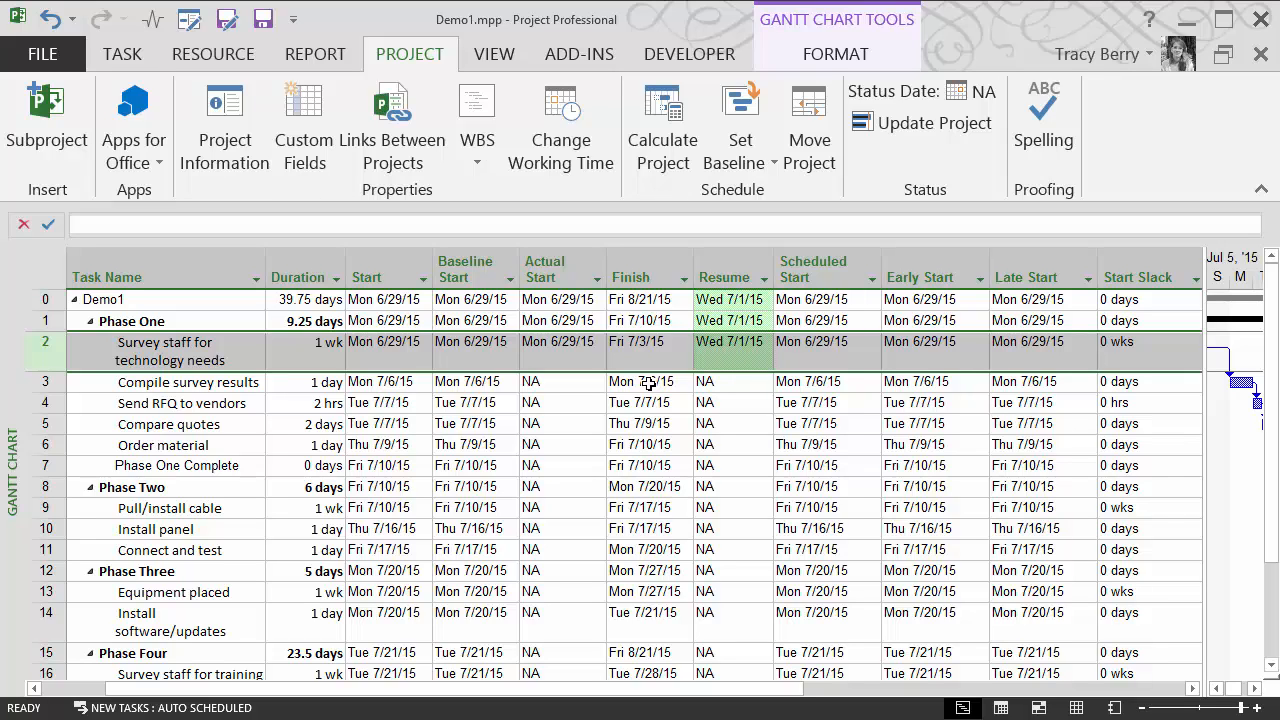
Step: Examine the available dependency types for the predecessor of the "Compile survey results" task in its Task Information
left_click(165, 351)
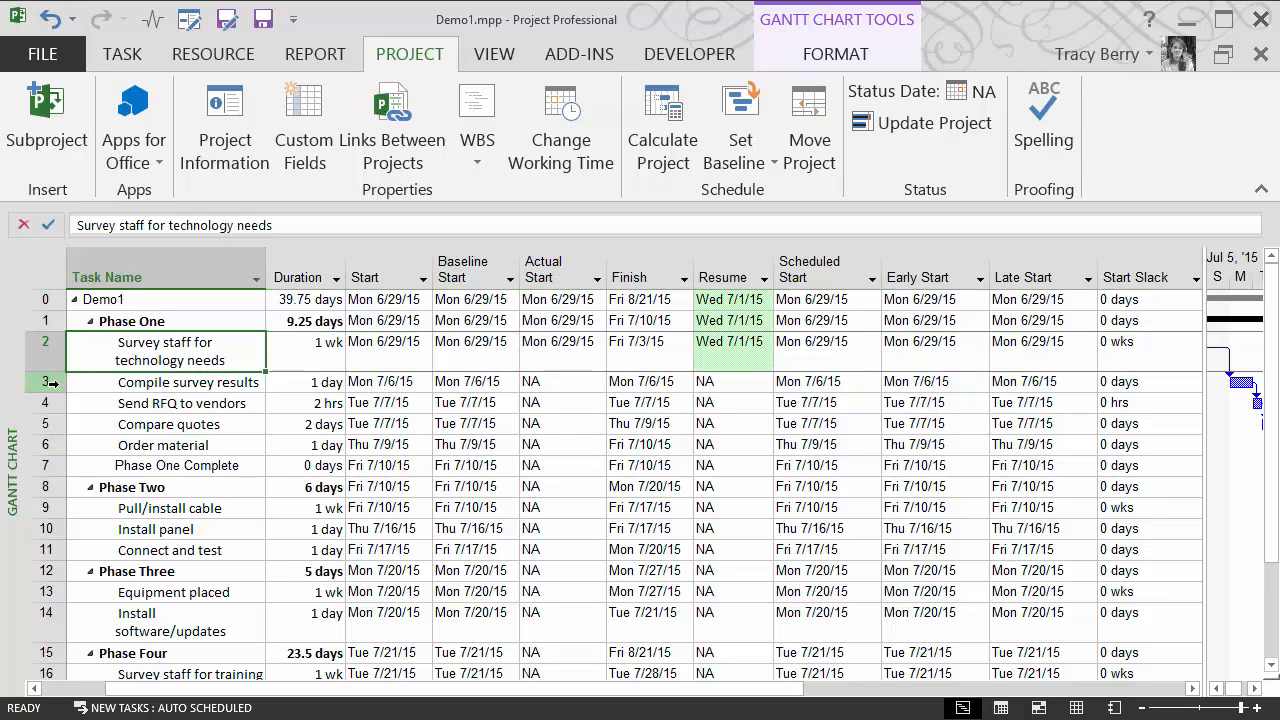
double_click(52, 382)
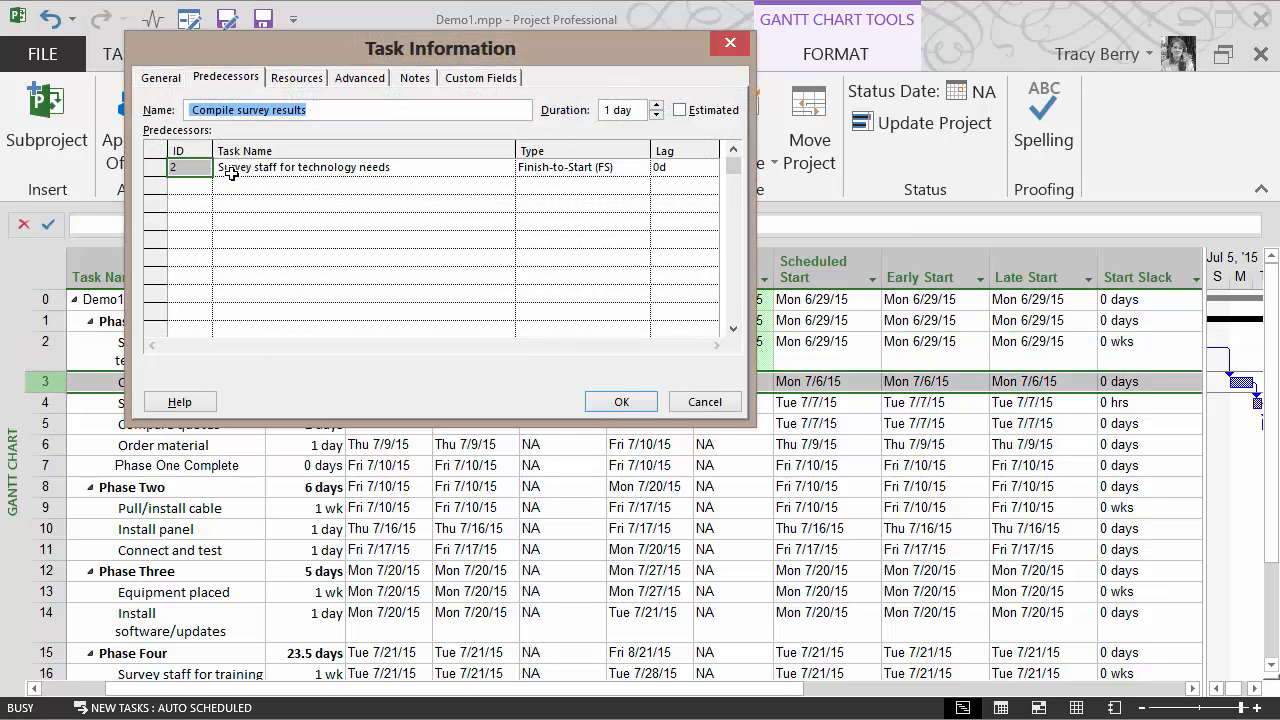
left_click(631, 168)
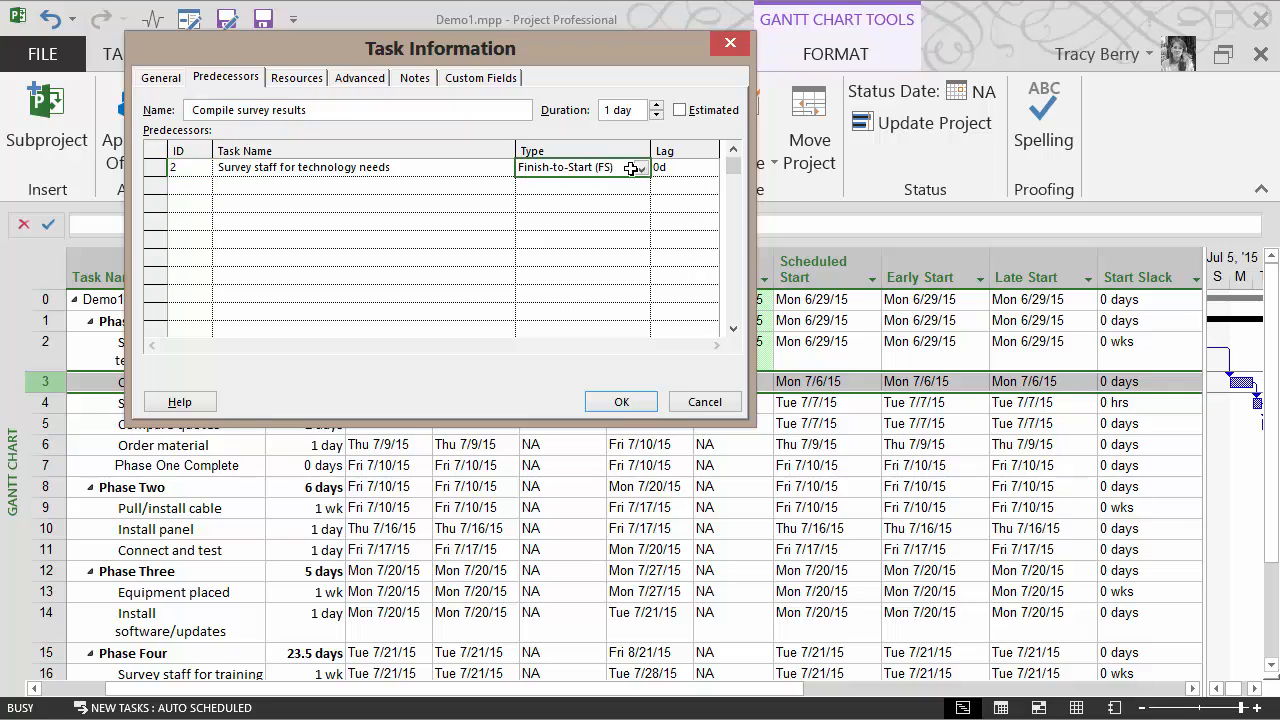
left_click(641, 169)
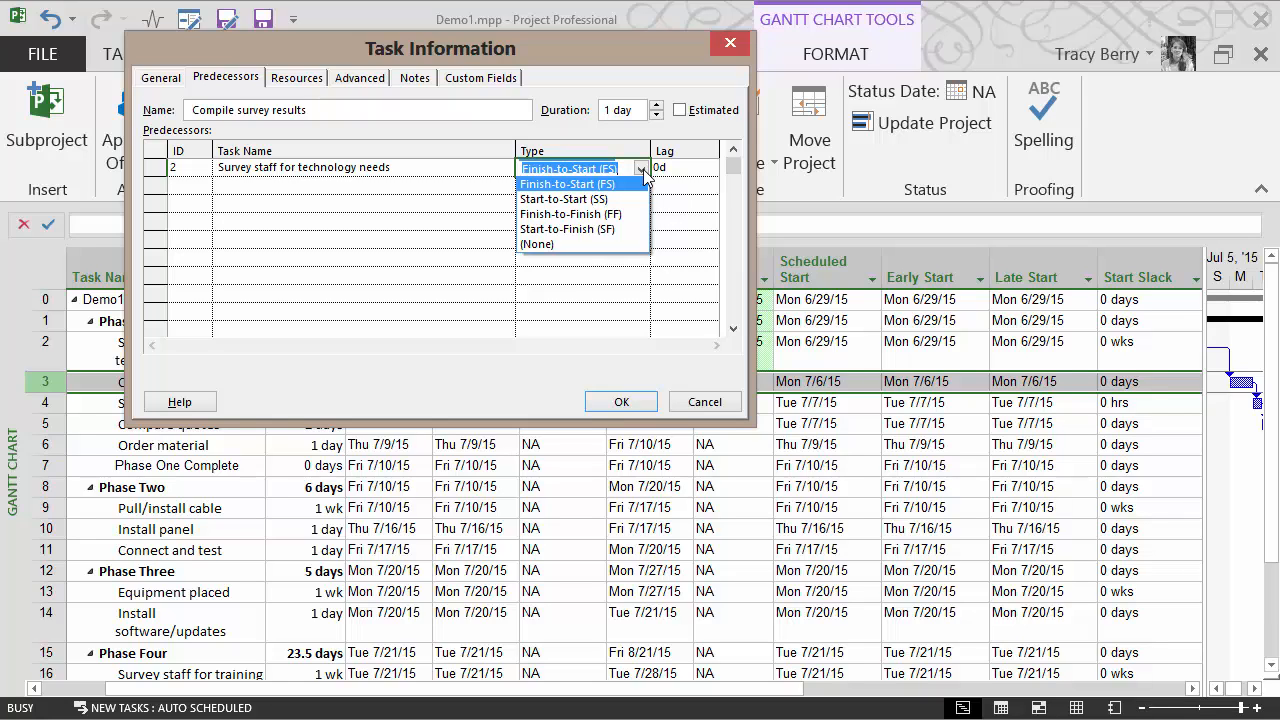
Step: Examine the available constraint types for the "Compile survey results" task and close Task Information without changes
left_click(375, 83)
left_click(375, 80)
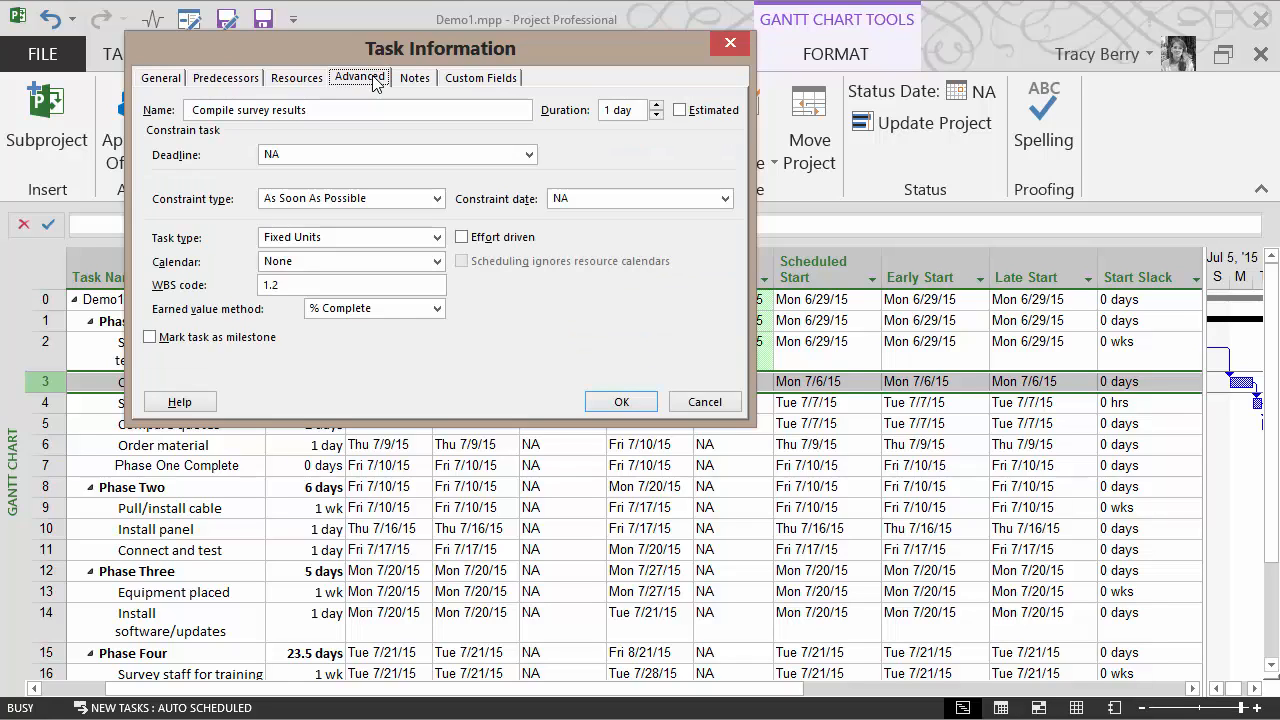
left_click(437, 199)
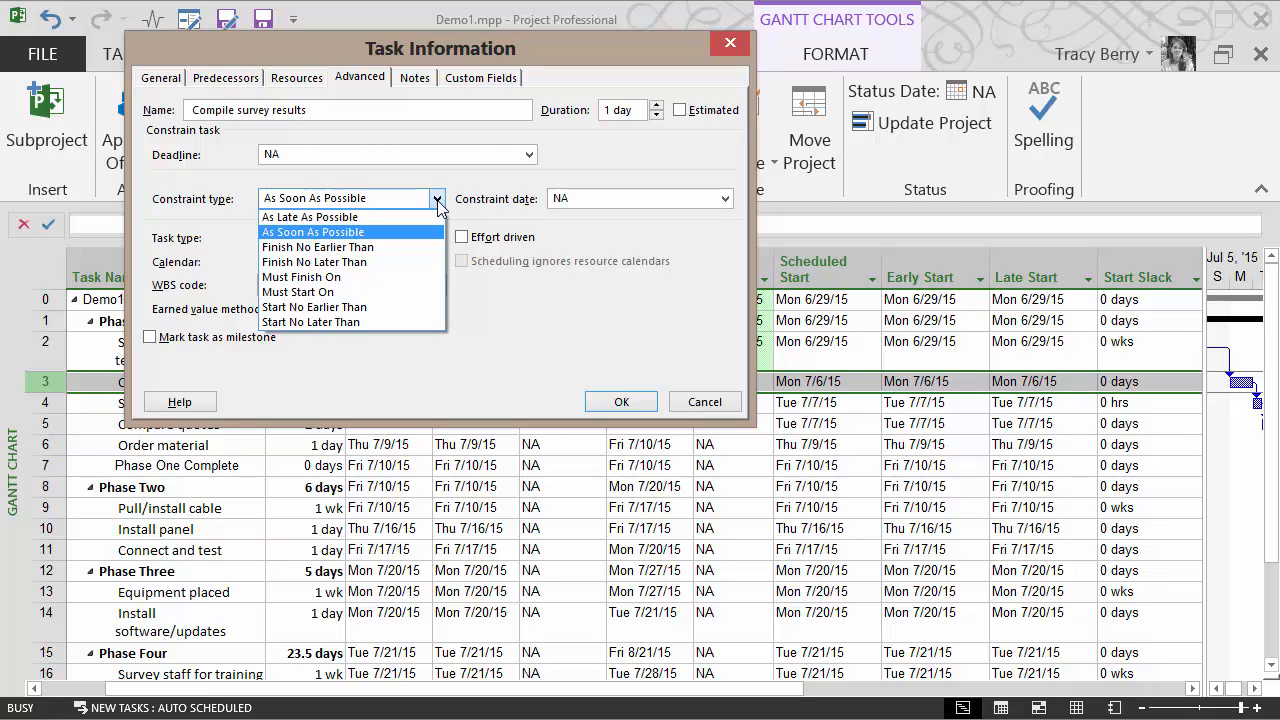
left_click(706, 401)
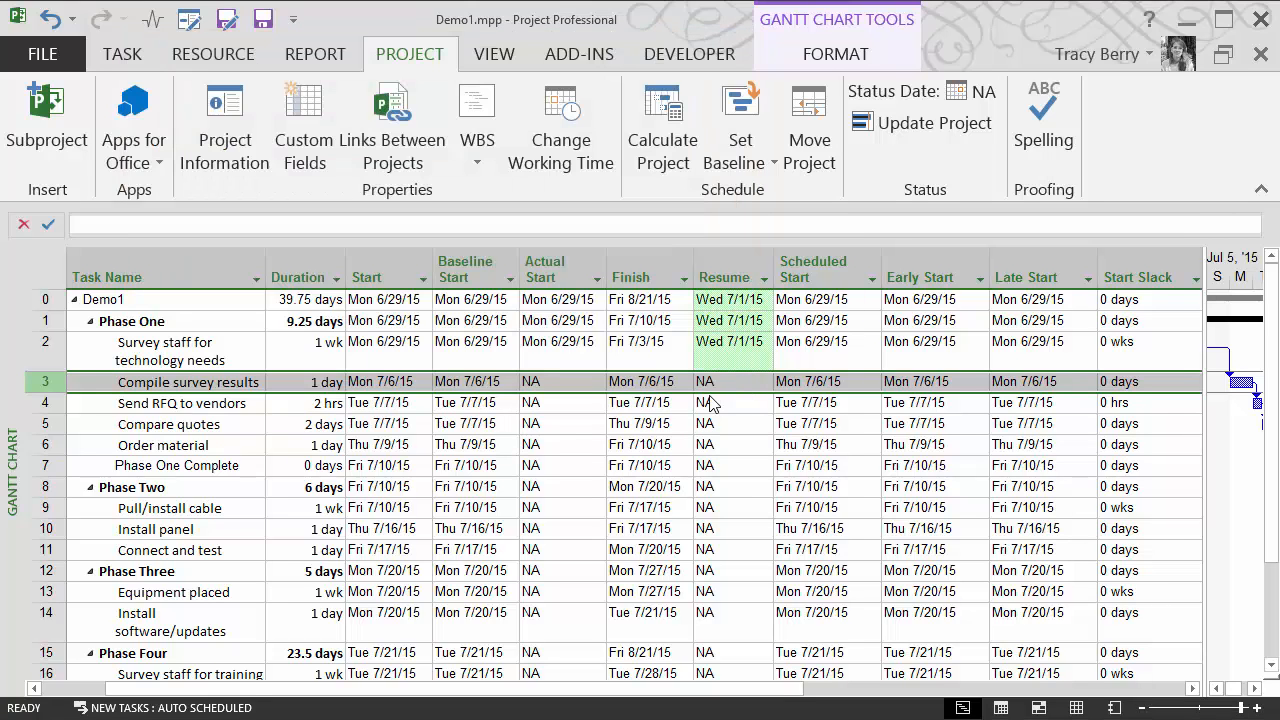